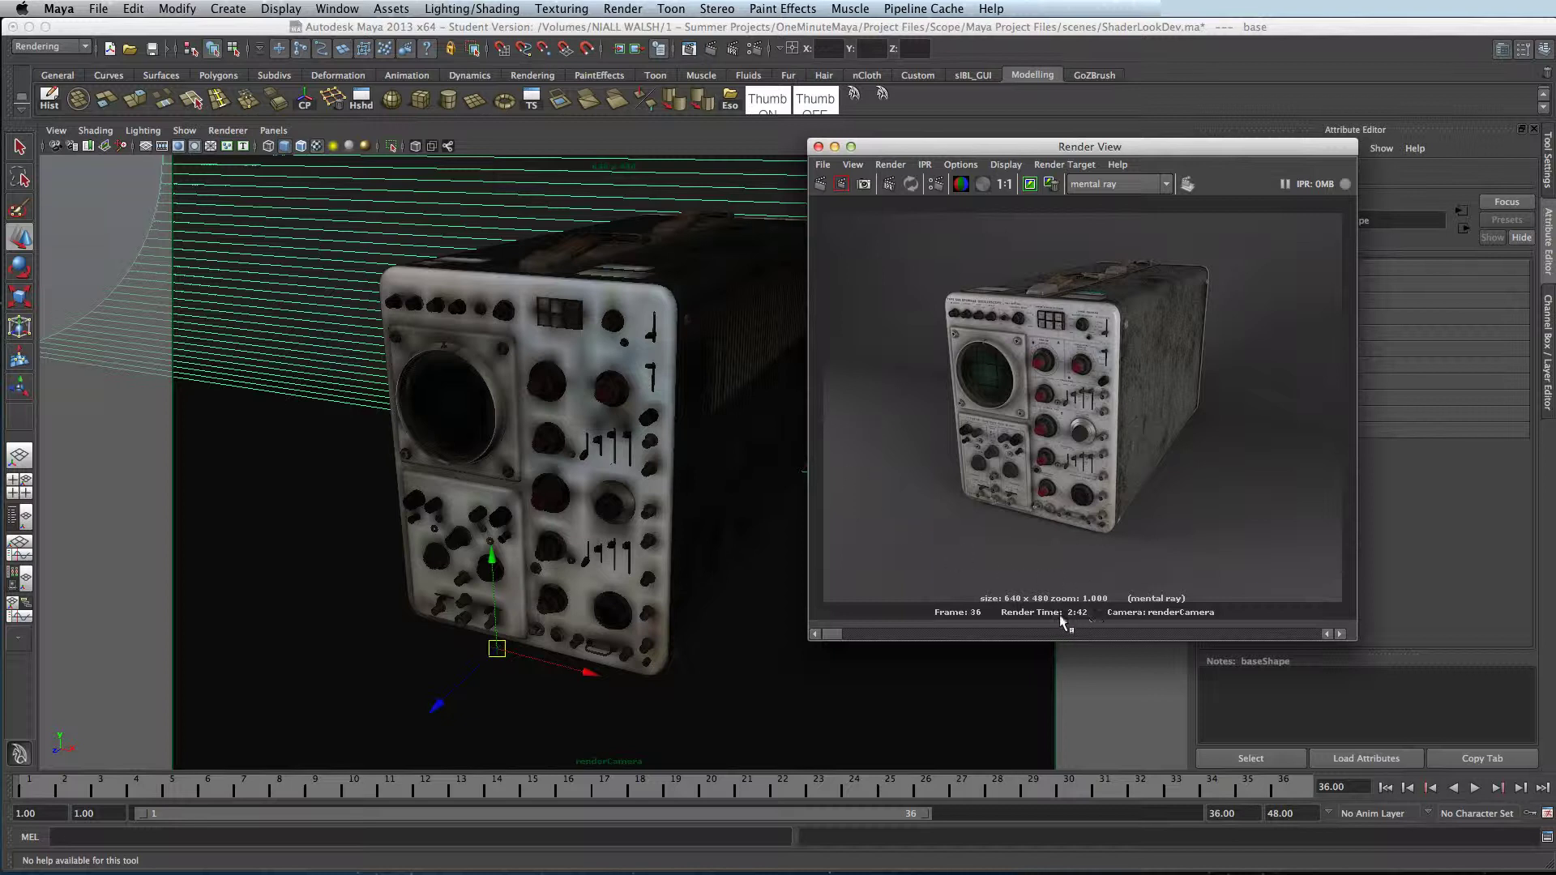
# Keep the 2:42 oscilloscope render in the Render View and shift the window slightly
pyautogui.click(1029, 185)
pyautogui.moveTo(1032, 156); pyautogui.dragTo(1059, 169)
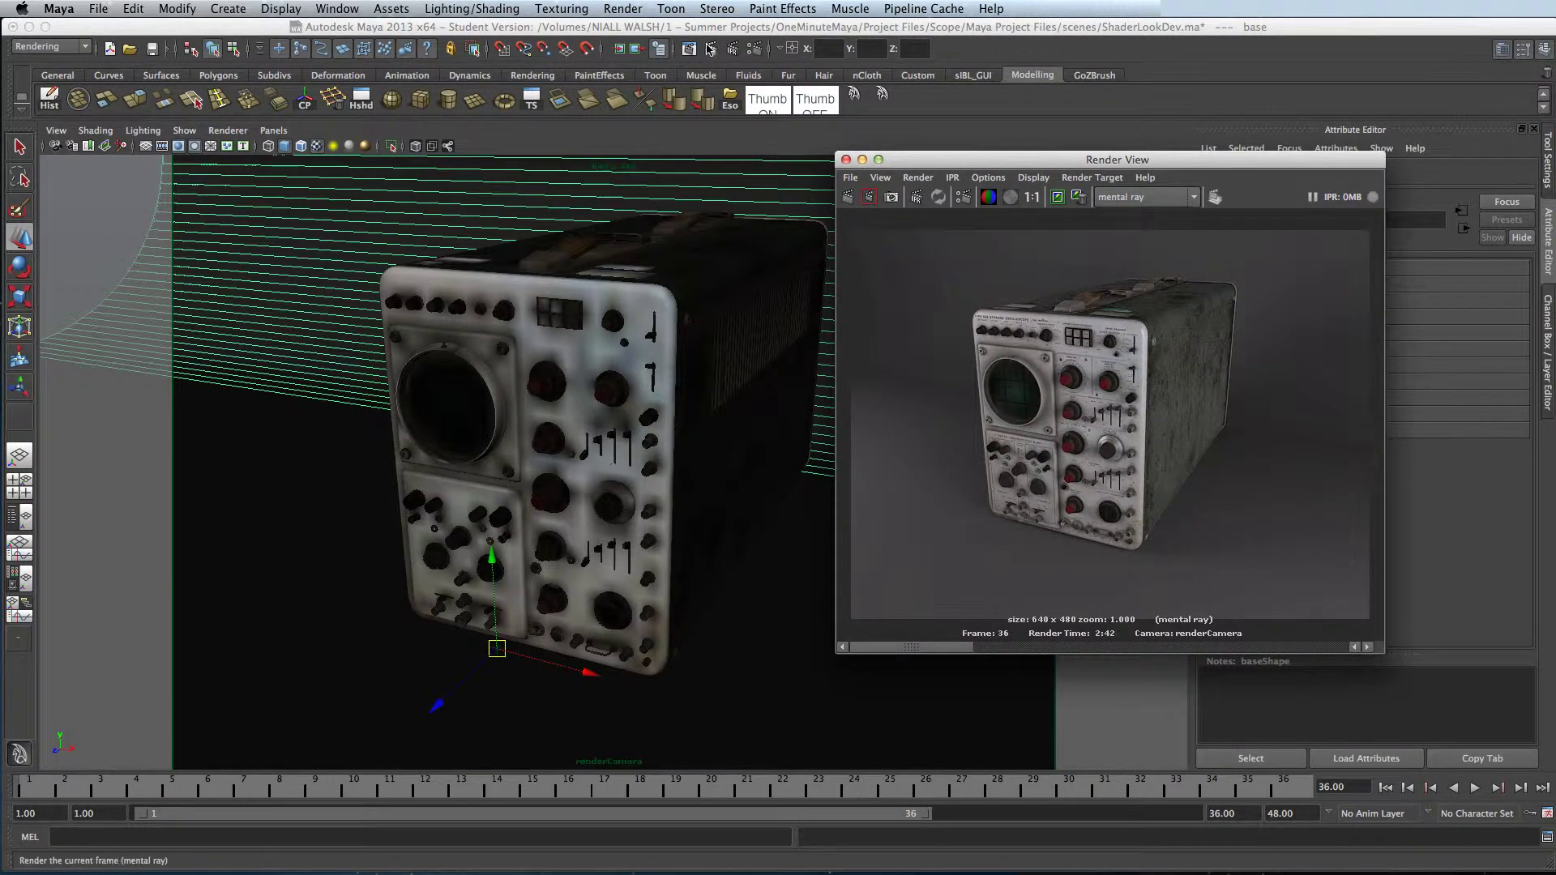
# Set Final Gathering Map Rebuild to Off, Primary Final Gather File to Scope.fg, and enable the map visualizer
pyautogui.click(757, 50)
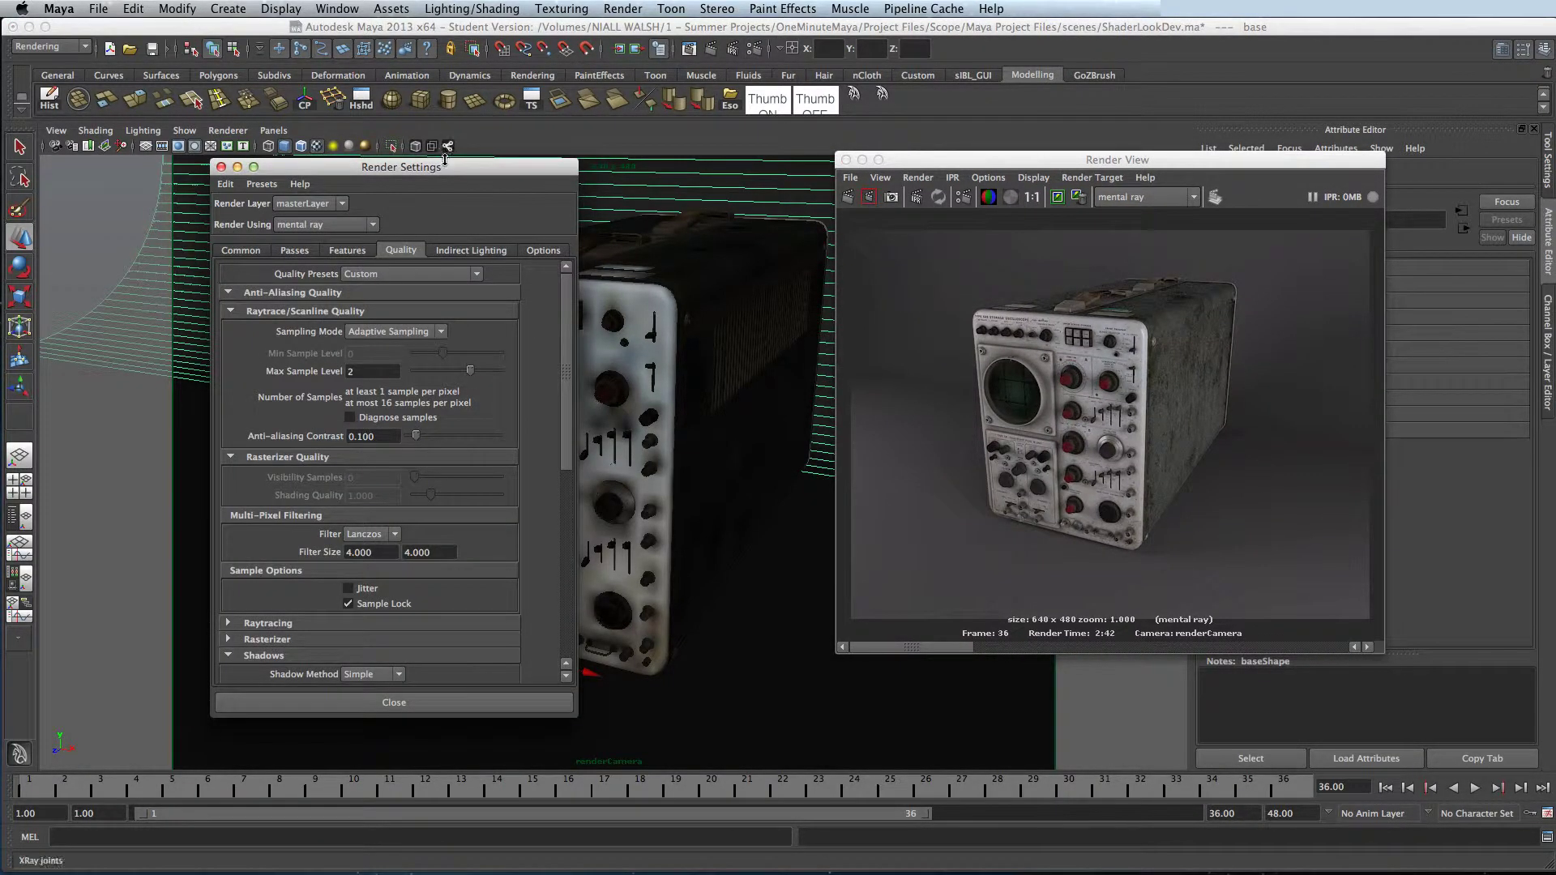
pyautogui.moveTo(447, 170); pyautogui.dragTo(620, 132)
pyautogui.click(643, 211)
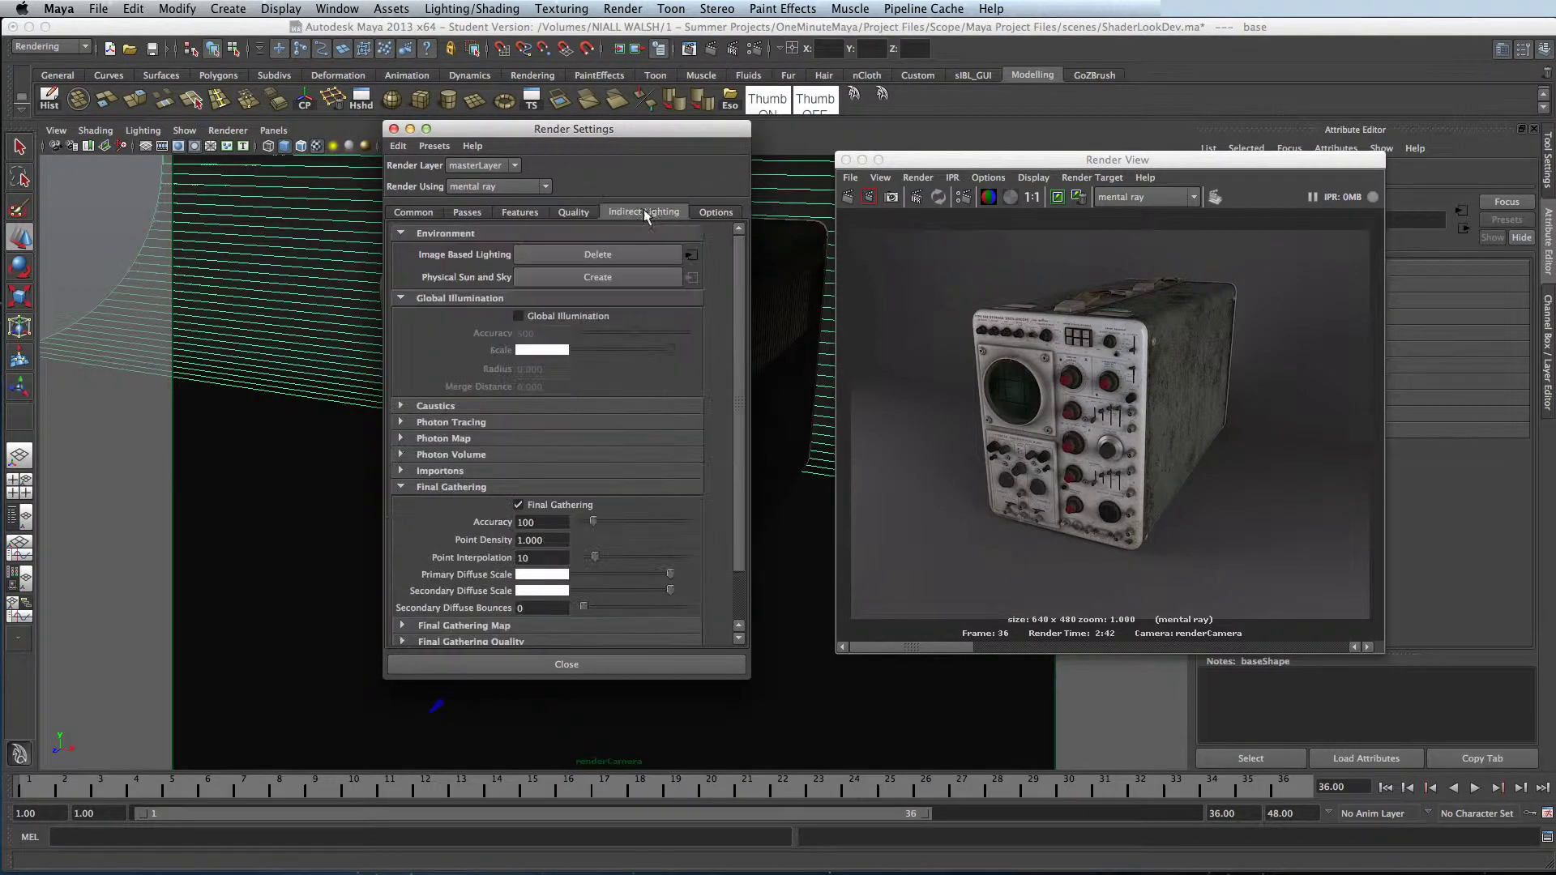
pyautogui.scroll(-3, 686, 451)
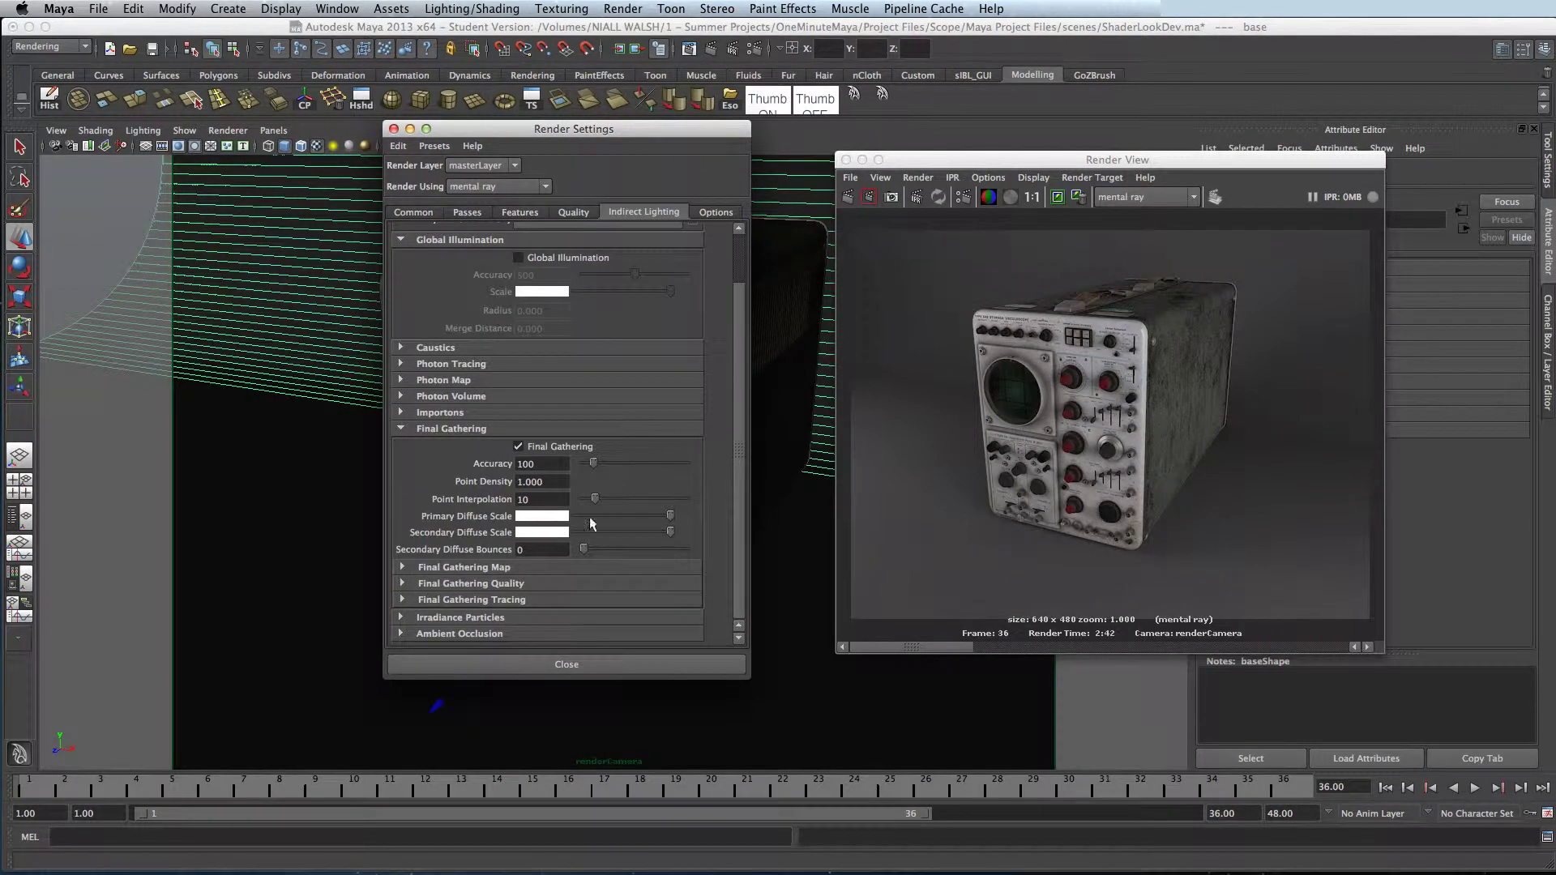
pyautogui.click(527, 568)
pyautogui.scroll(-5, 460, 557)
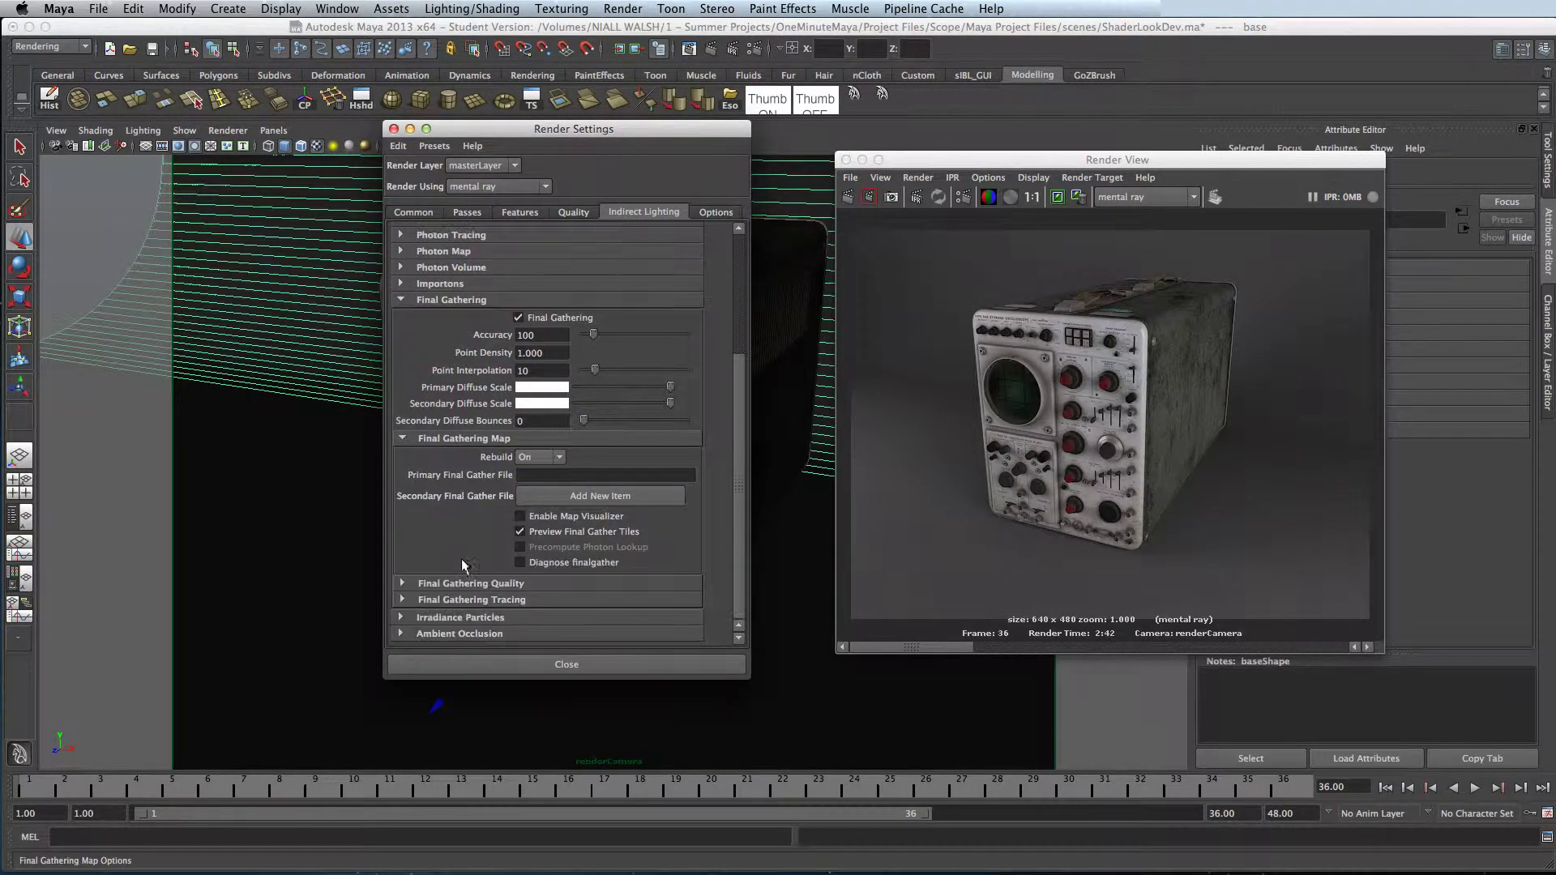
pyautogui.click(559, 459)
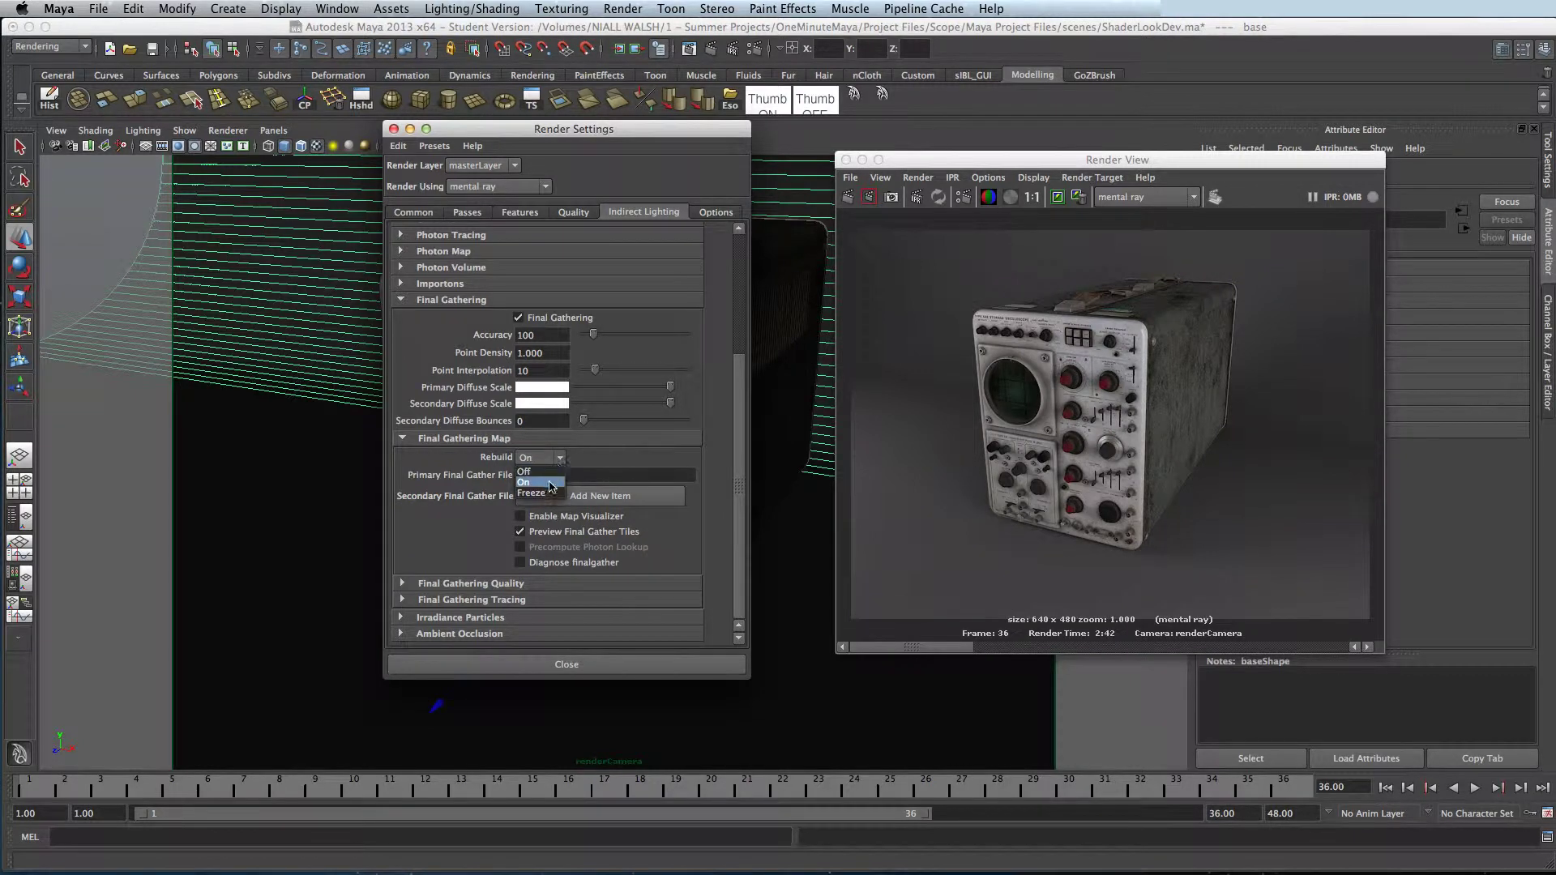
pyautogui.click(547, 472)
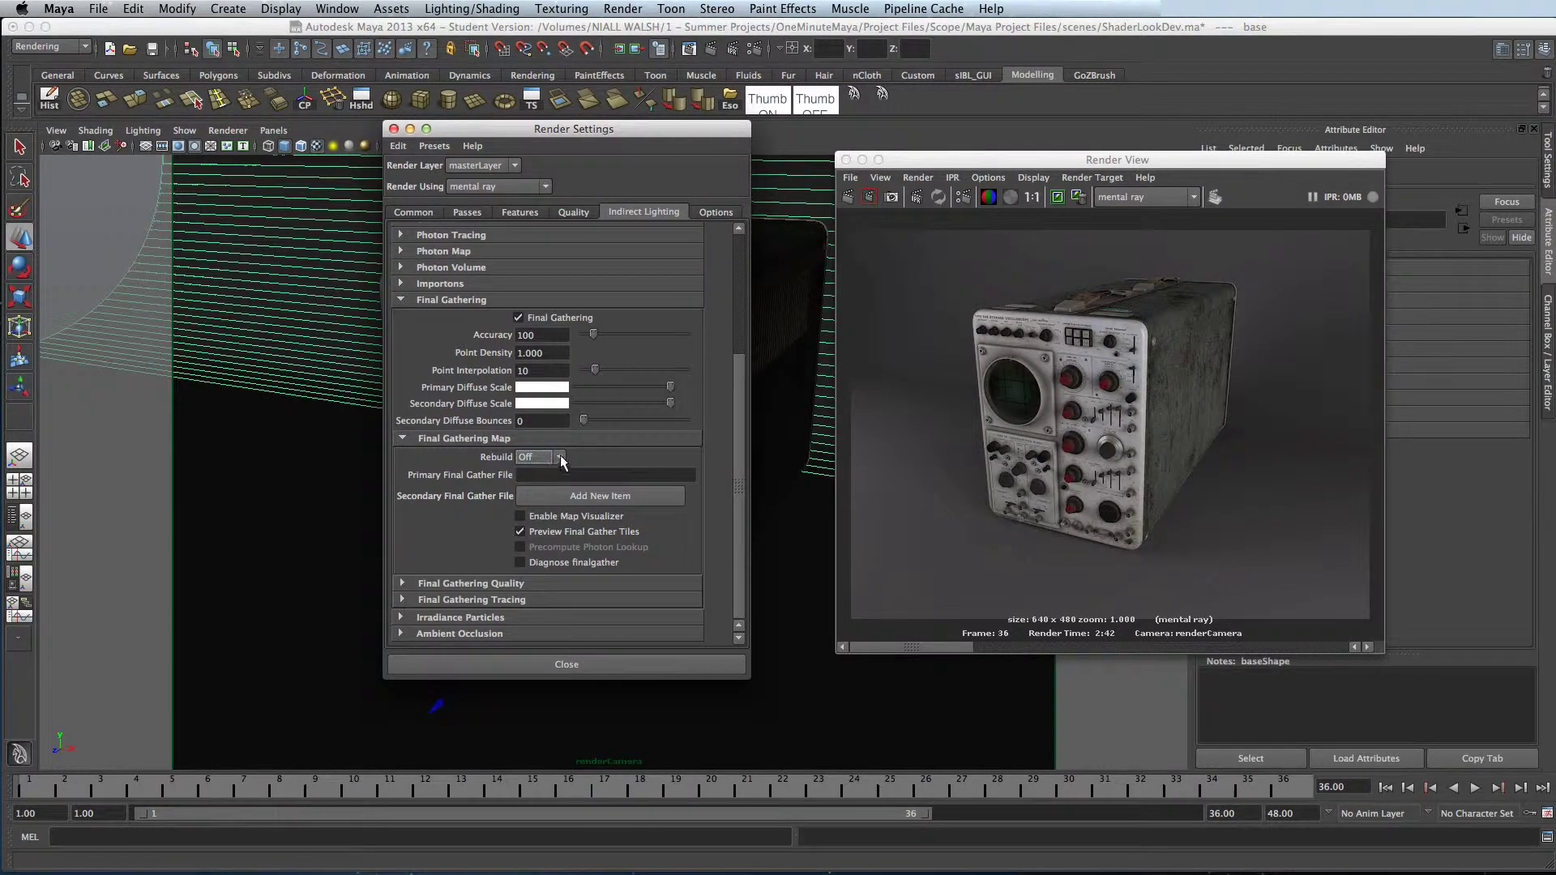
pyautogui.click(616, 475)
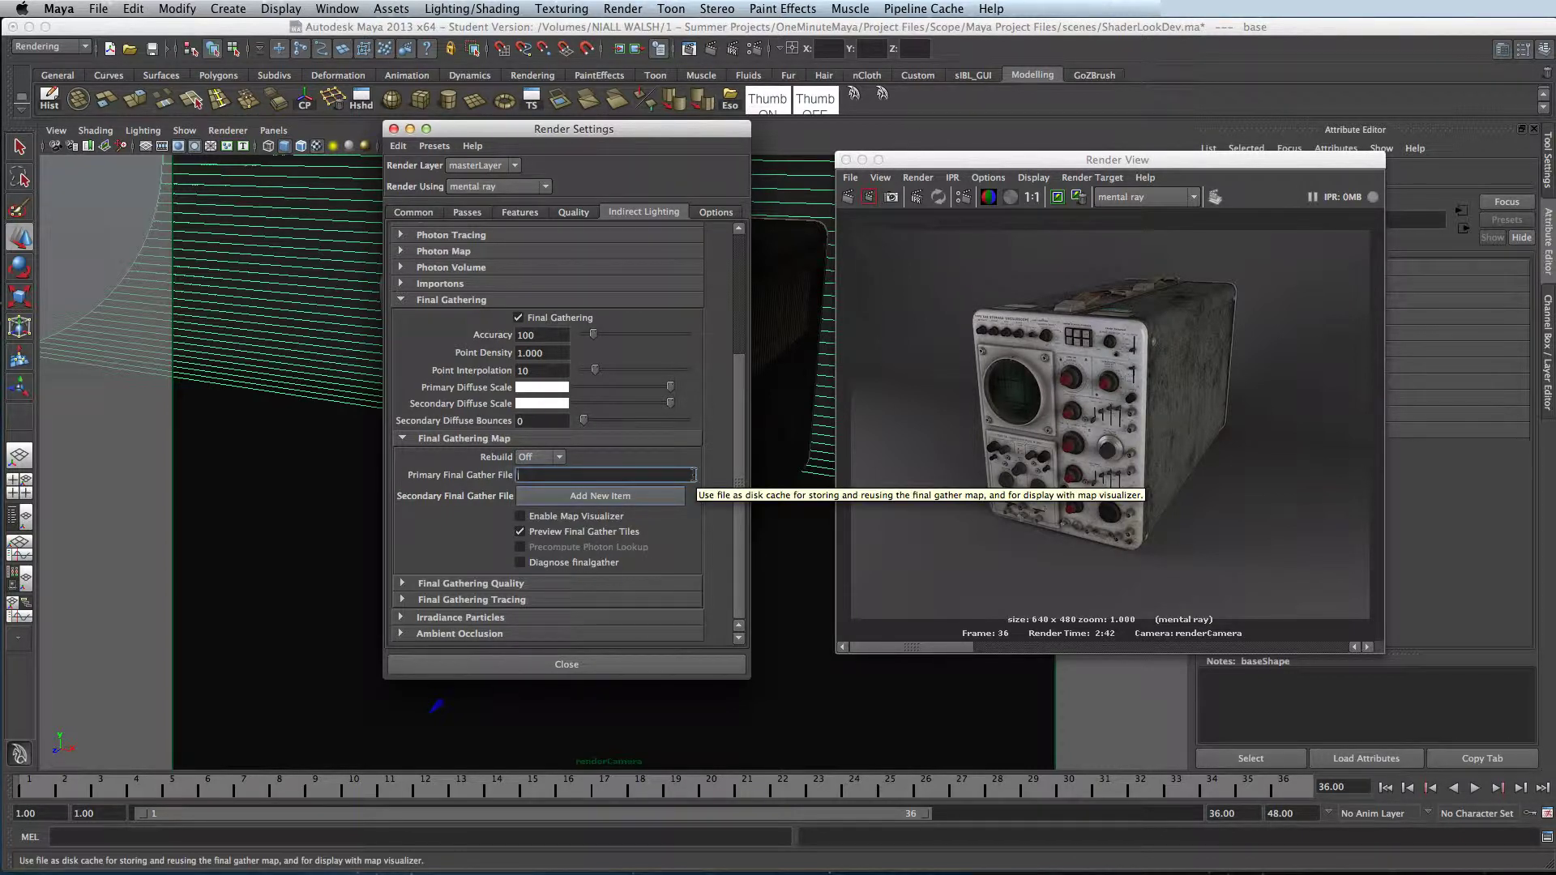
pyautogui.write('Scope.fg')
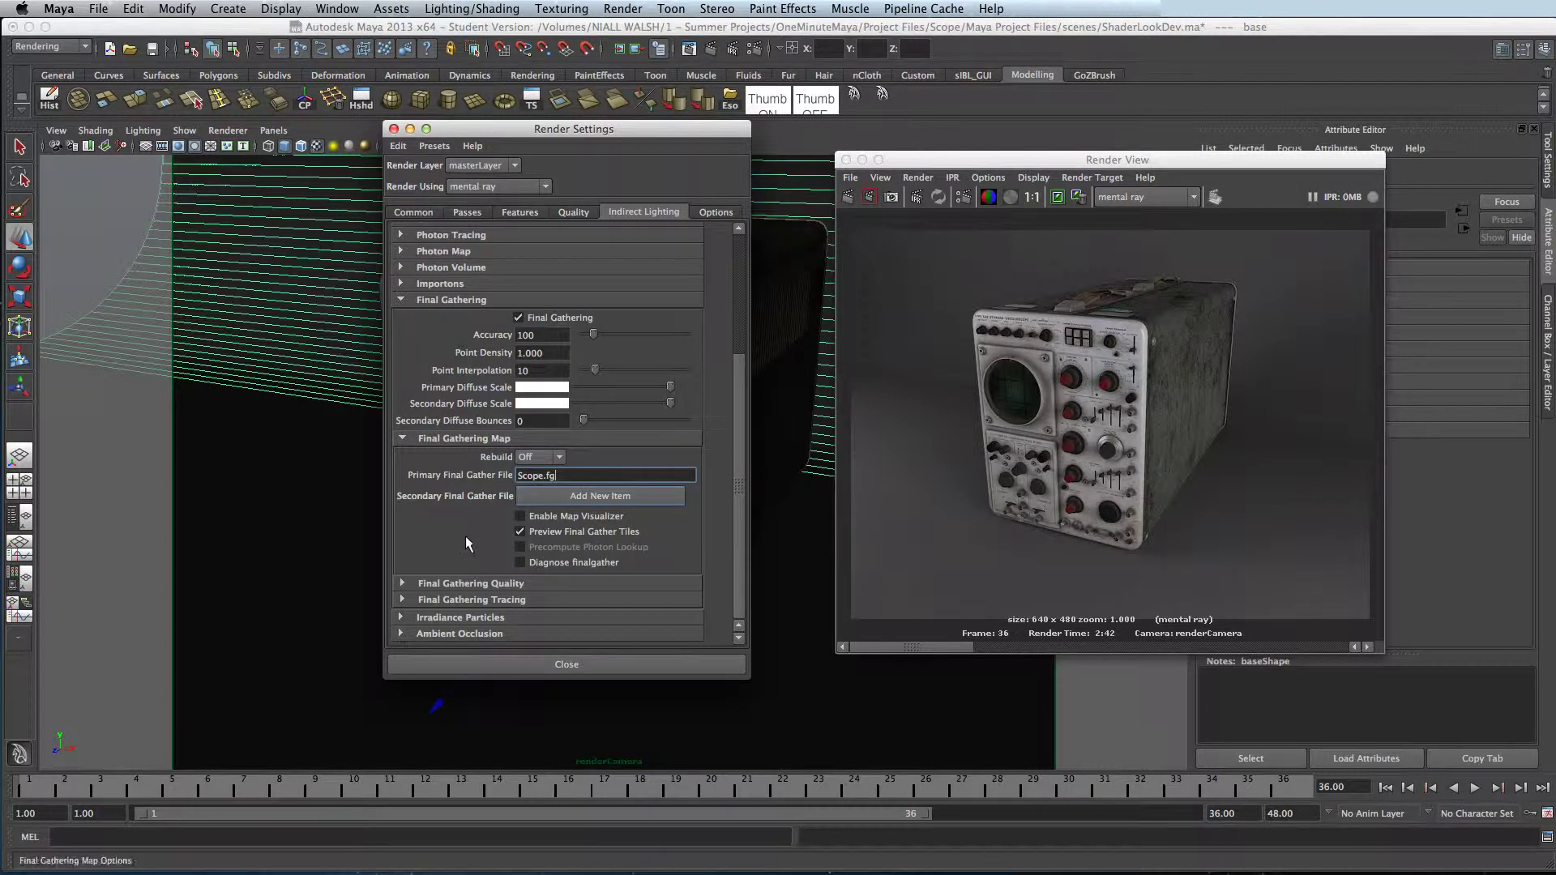
pyautogui.press('Return')
pyautogui.click(520, 516)
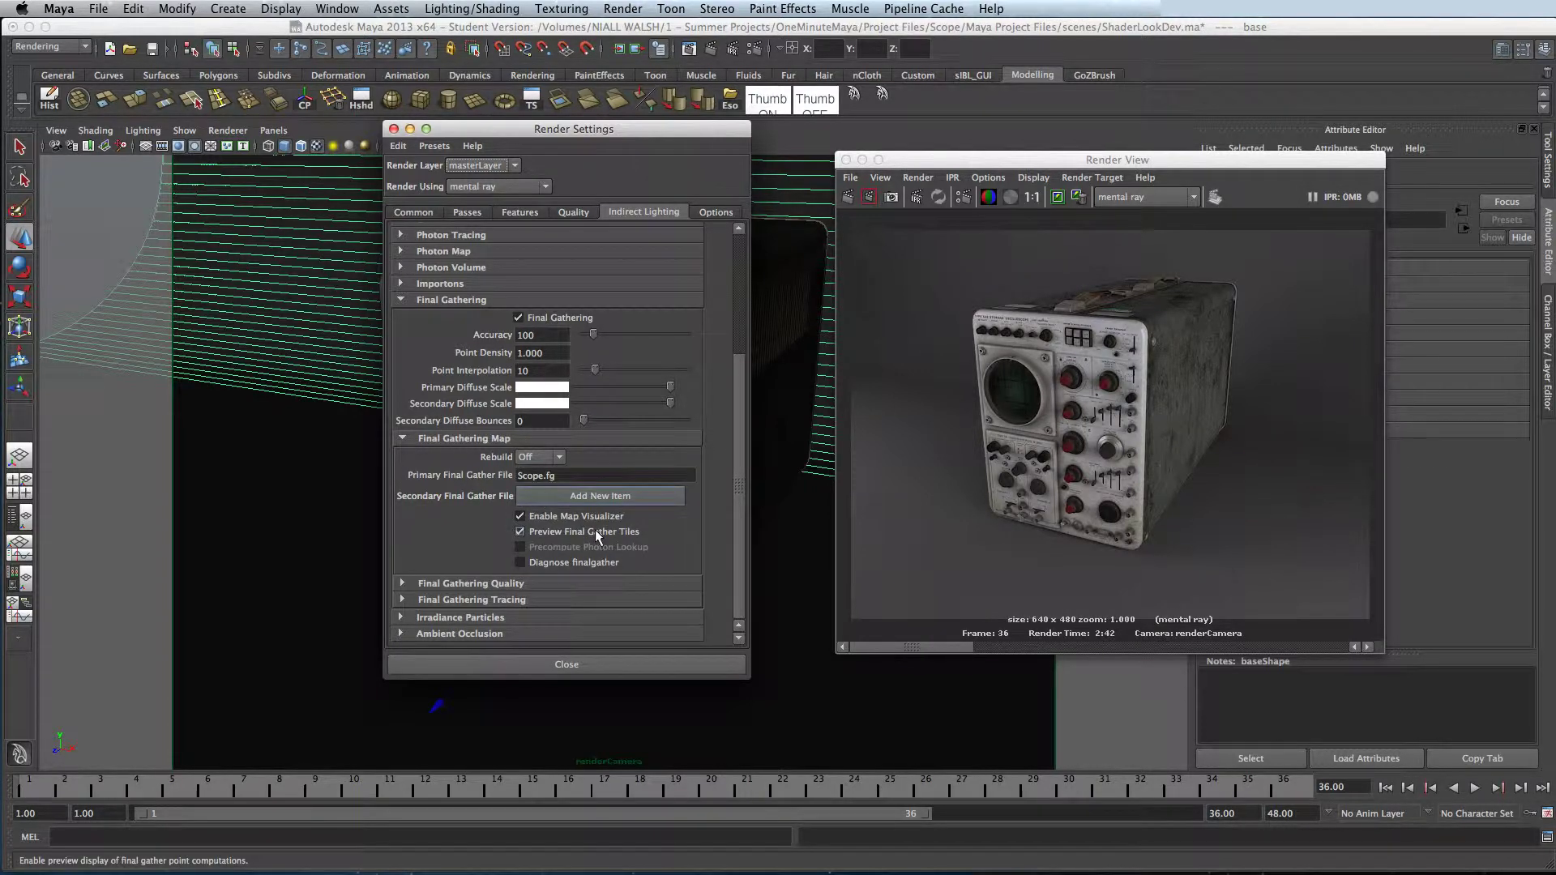
# Set the Render Mode to Final Gathering Only in the Features settings
pyautogui.click(523, 211)
pyautogui.click(542, 251)
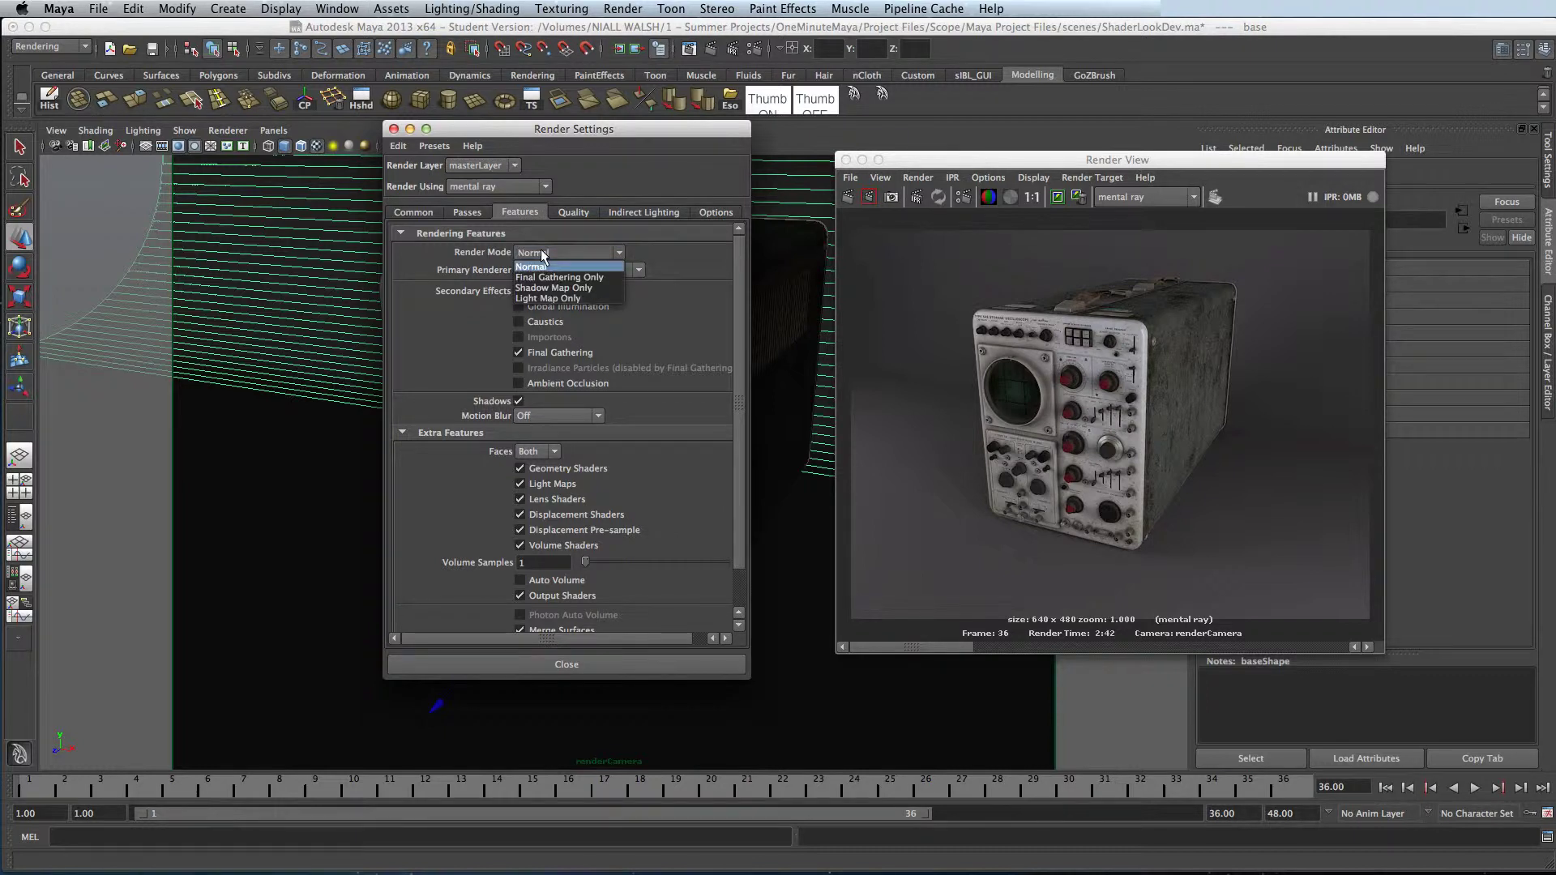
pyautogui.click(584, 278)
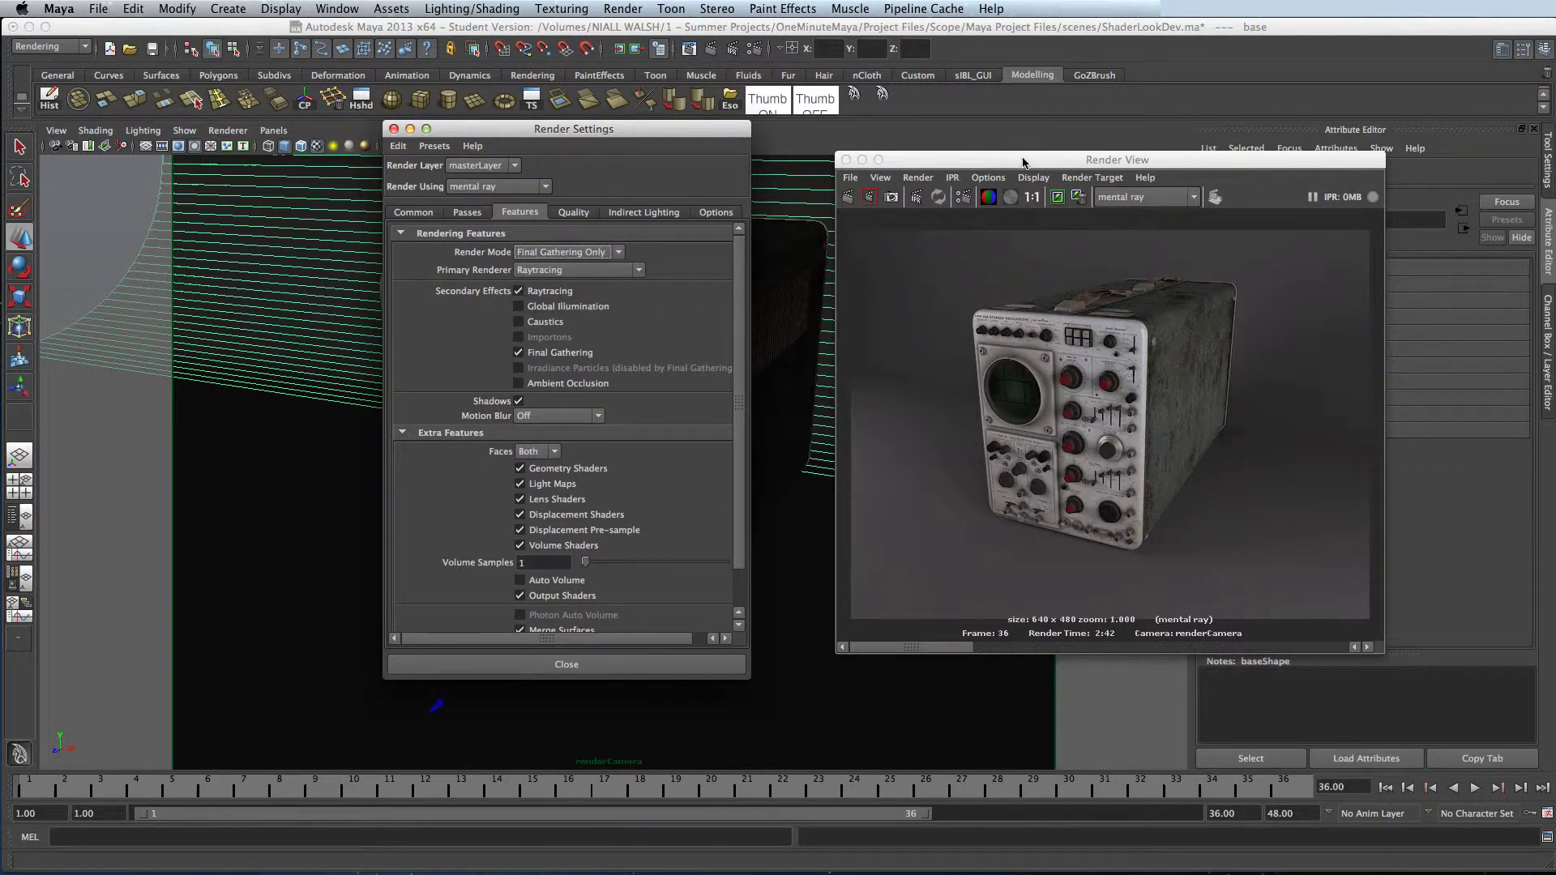
# Redo the previous render to compute the Final Gather map, then minimize Render Settings
pyautogui.moveTo(1023, 162); pyautogui.dragTo(1023, 161)
pyautogui.click(846, 196)
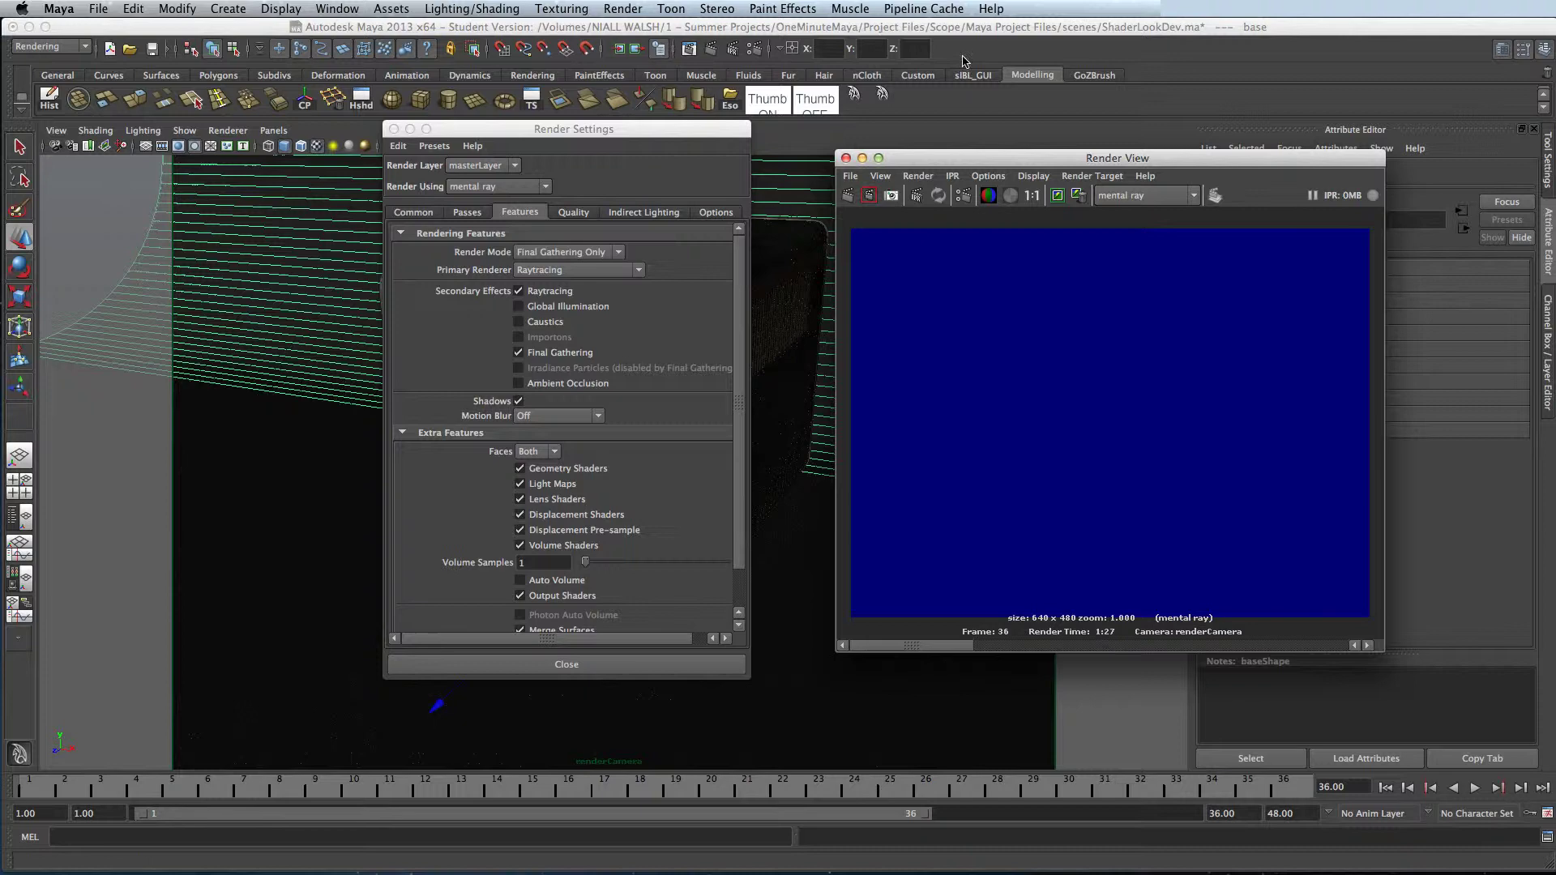
pyautogui.moveTo(1045, 160); pyautogui.dragTo(1064, 148)
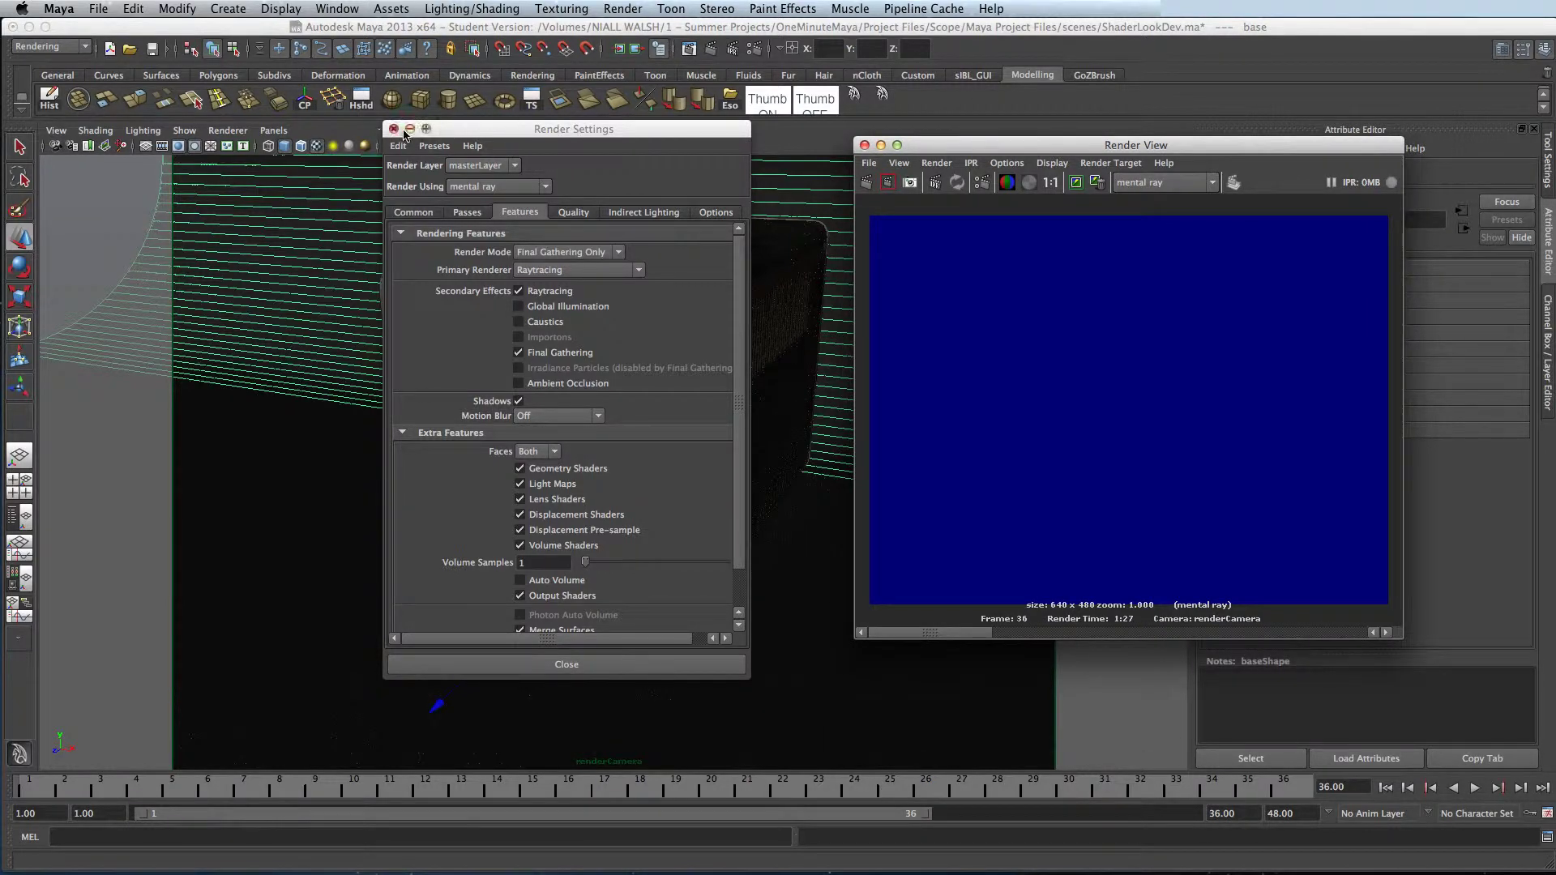
pyautogui.click(410, 129)
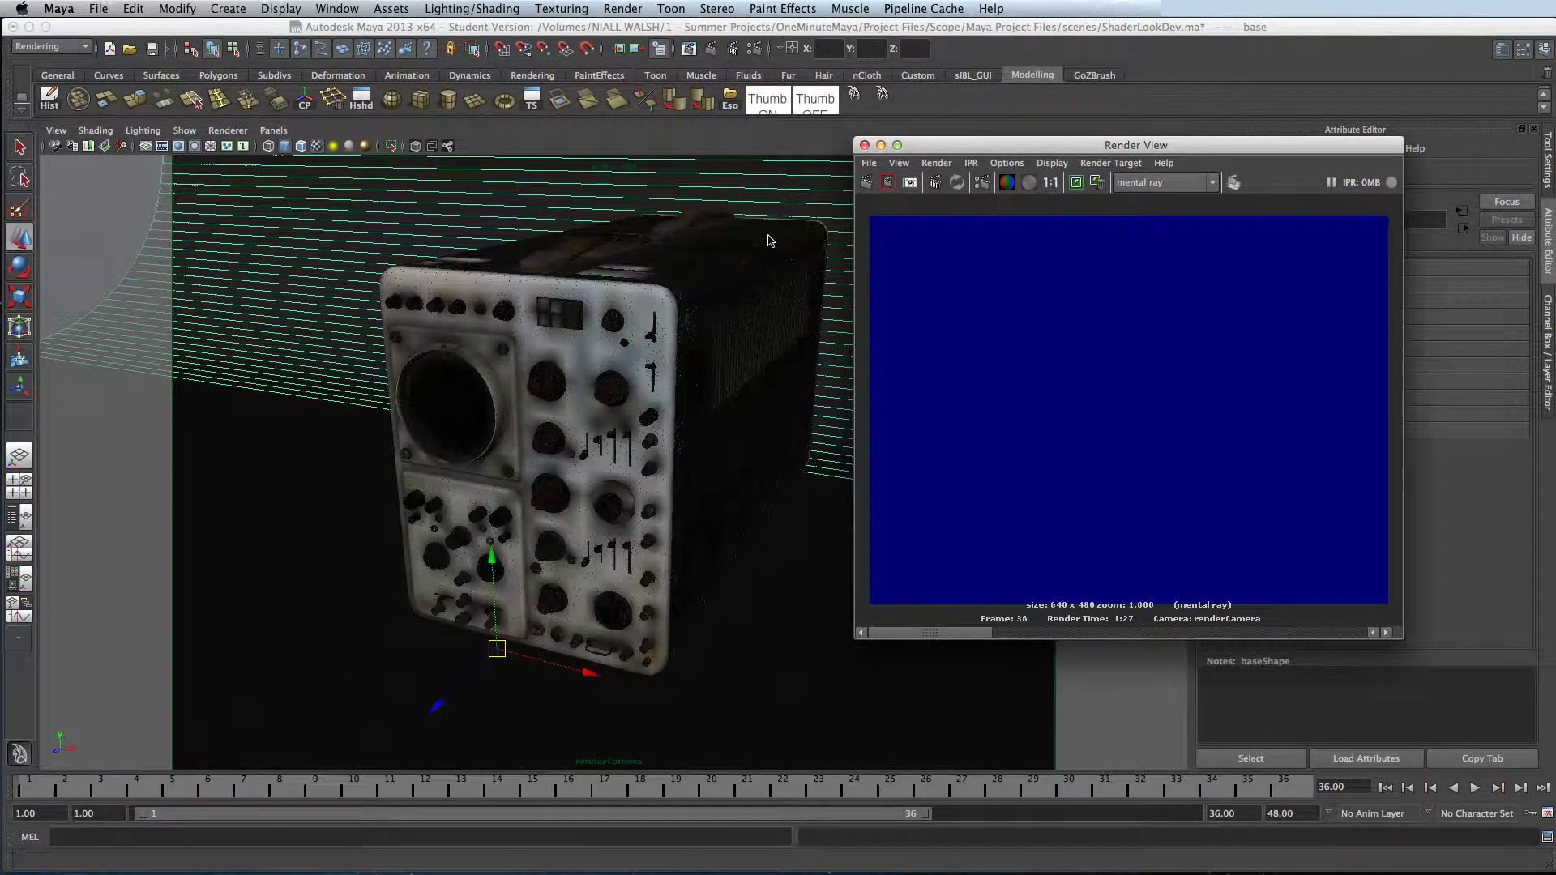
# Tumble, dolly and pan the renderCamera to frame the oscilloscope's front
pyautogui.click(119, 203)
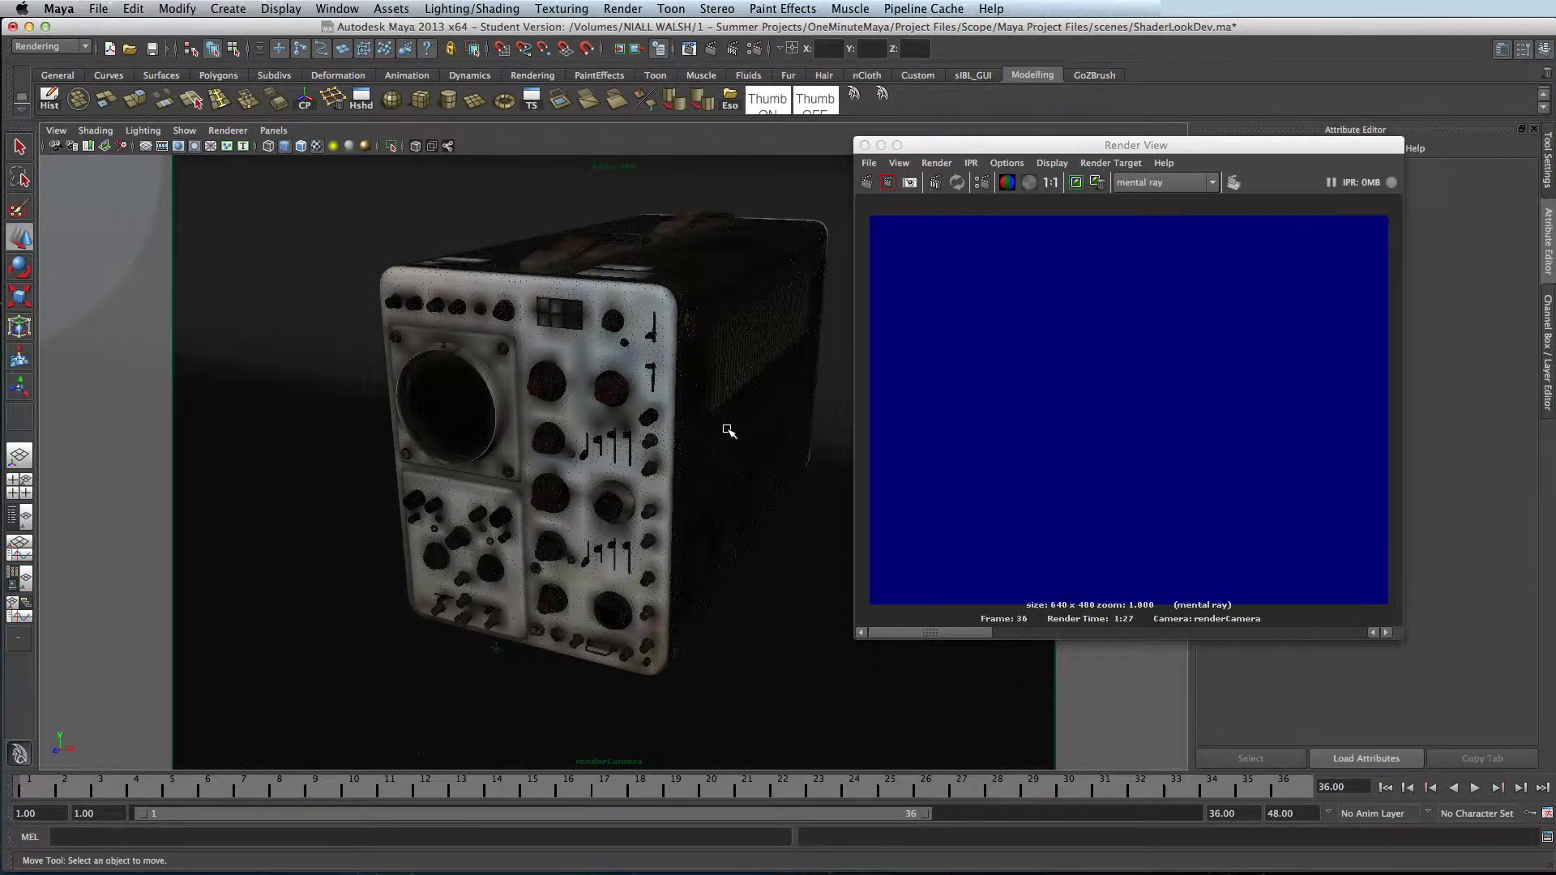
pyautogui.keyDown('alt'); pyautogui.moveTo(684, 436); pyautogui.dragTo(712, 410); pyautogui.keyUp('alt')
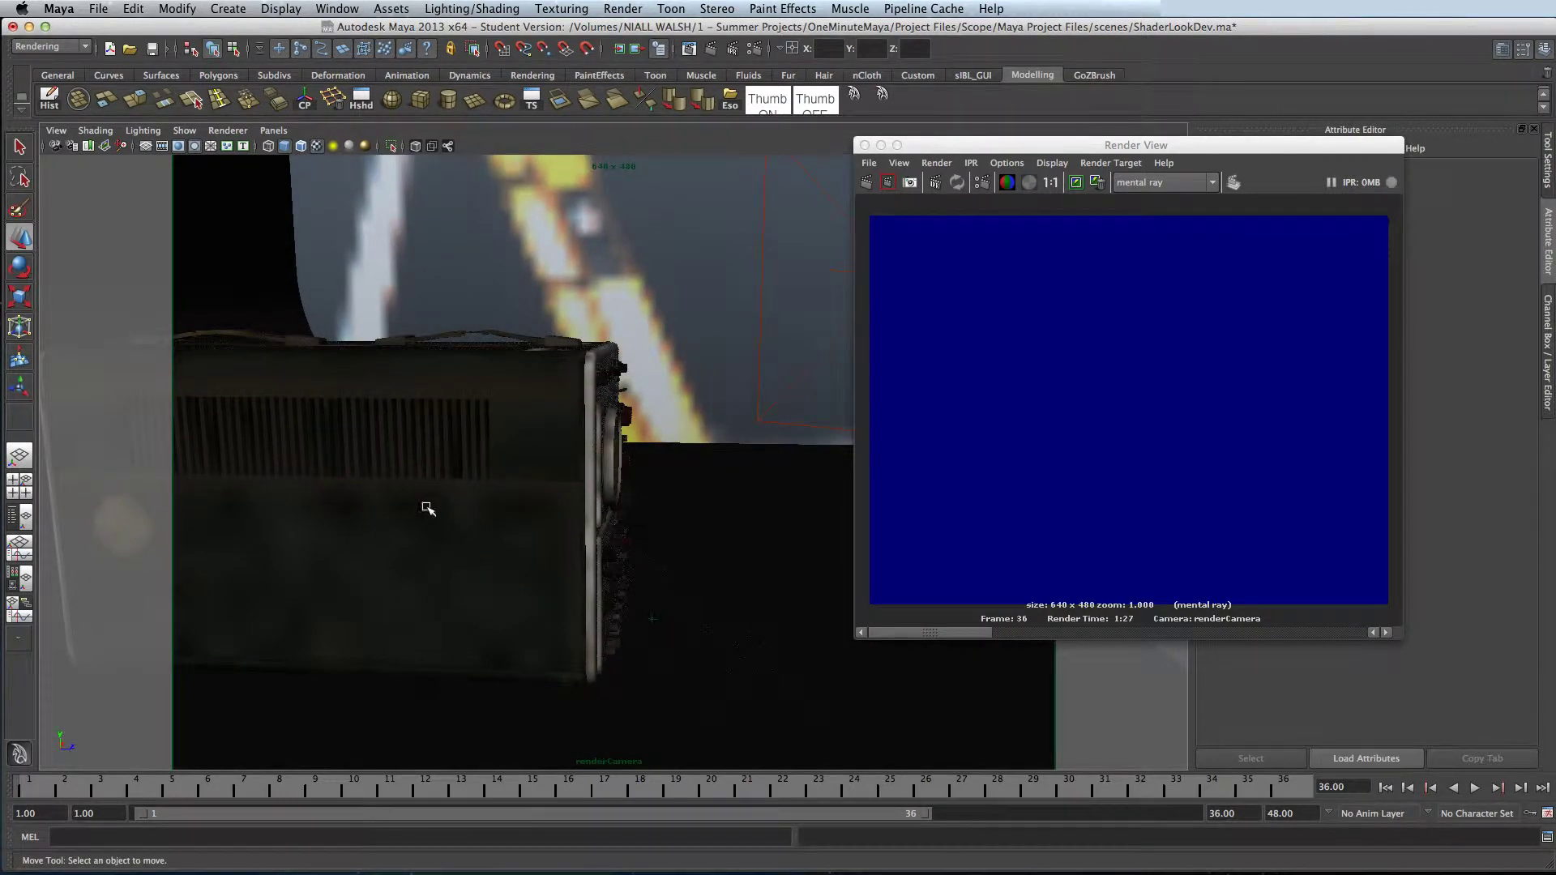
pyautogui.keyDown('alt'); pyautogui.moveTo(427, 508); pyautogui.dragTo(337, 503, button='right'); pyautogui.keyUp('alt')
pyautogui.keyDown('alt'); pyautogui.moveTo(337, 504); pyautogui.dragTo(350, 476); pyautogui.keyUp('alt')
pyautogui.keyDown('alt'); pyautogui.moveTo(351, 475); pyautogui.dragTo(462, 440, button='middle'); pyautogui.keyUp('alt')
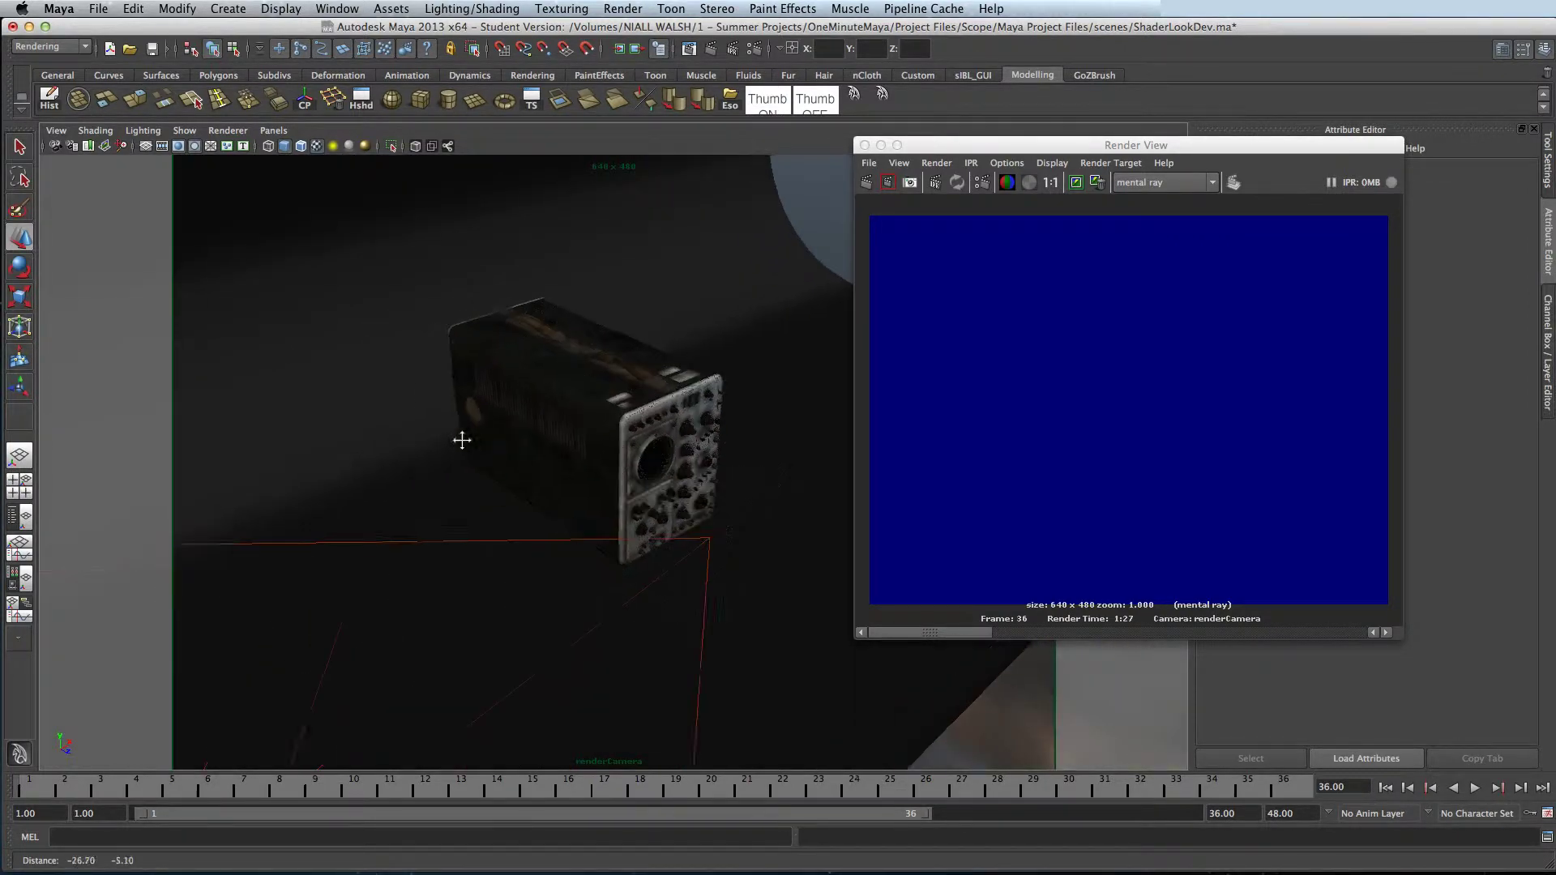
pyautogui.keyDown('alt'); pyautogui.moveTo(462, 440); pyautogui.dragTo(653, 441, button='right'); pyautogui.keyUp('alt')
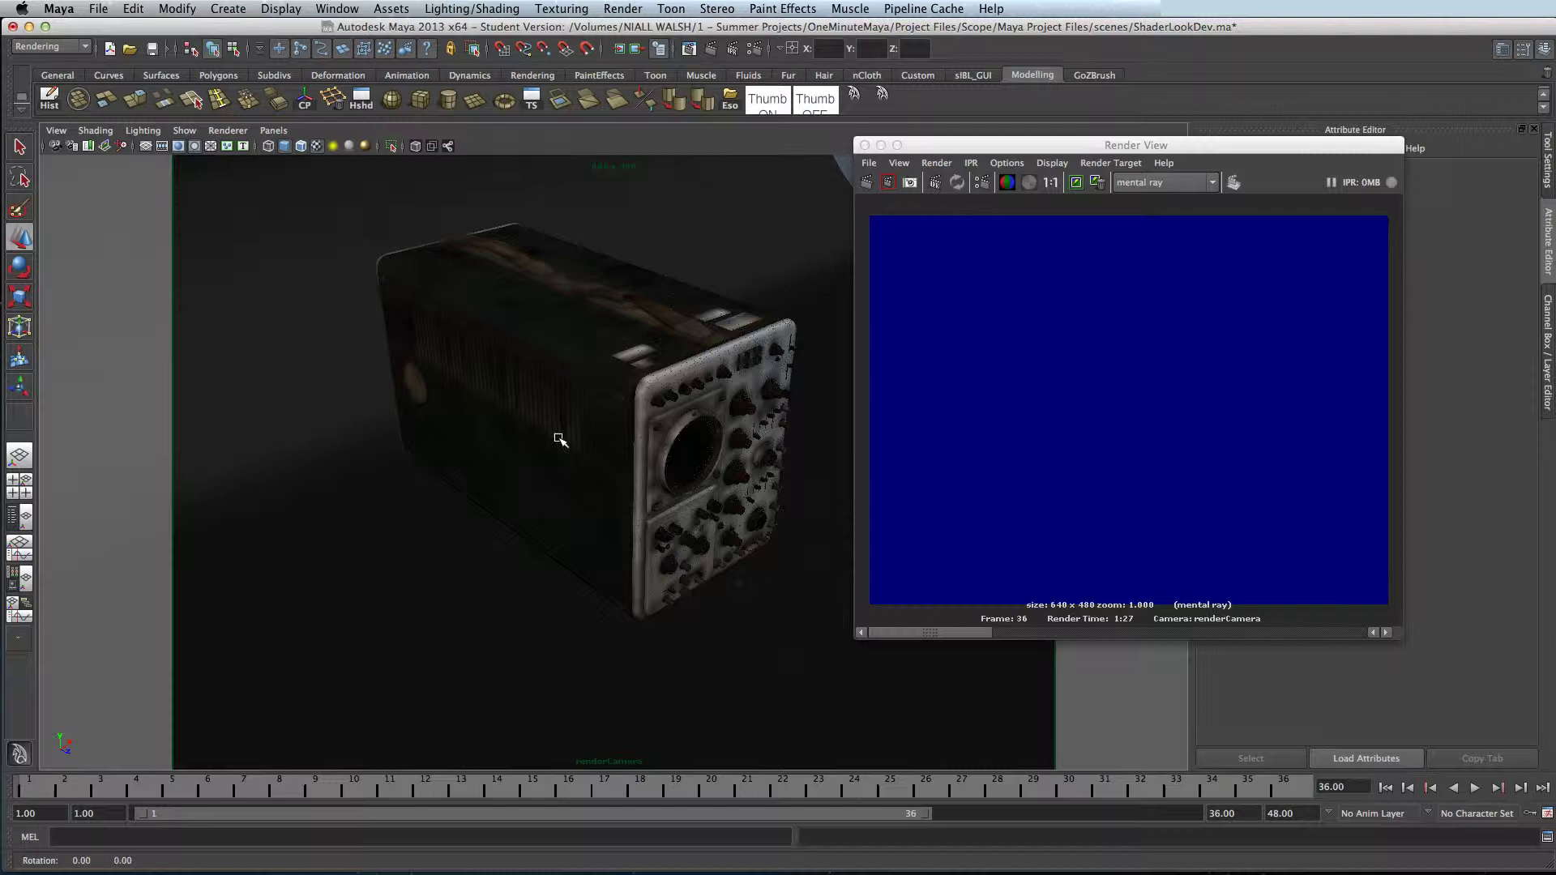
pyautogui.keyDown('alt'); pyautogui.moveTo(559, 439); pyautogui.dragTo(591, 431); pyautogui.keyUp('alt')
pyautogui.keyDown('alt'); pyautogui.moveTo(567, 441); pyautogui.dragTo(583, 421, button='middle'); pyautogui.keyUp('alt')
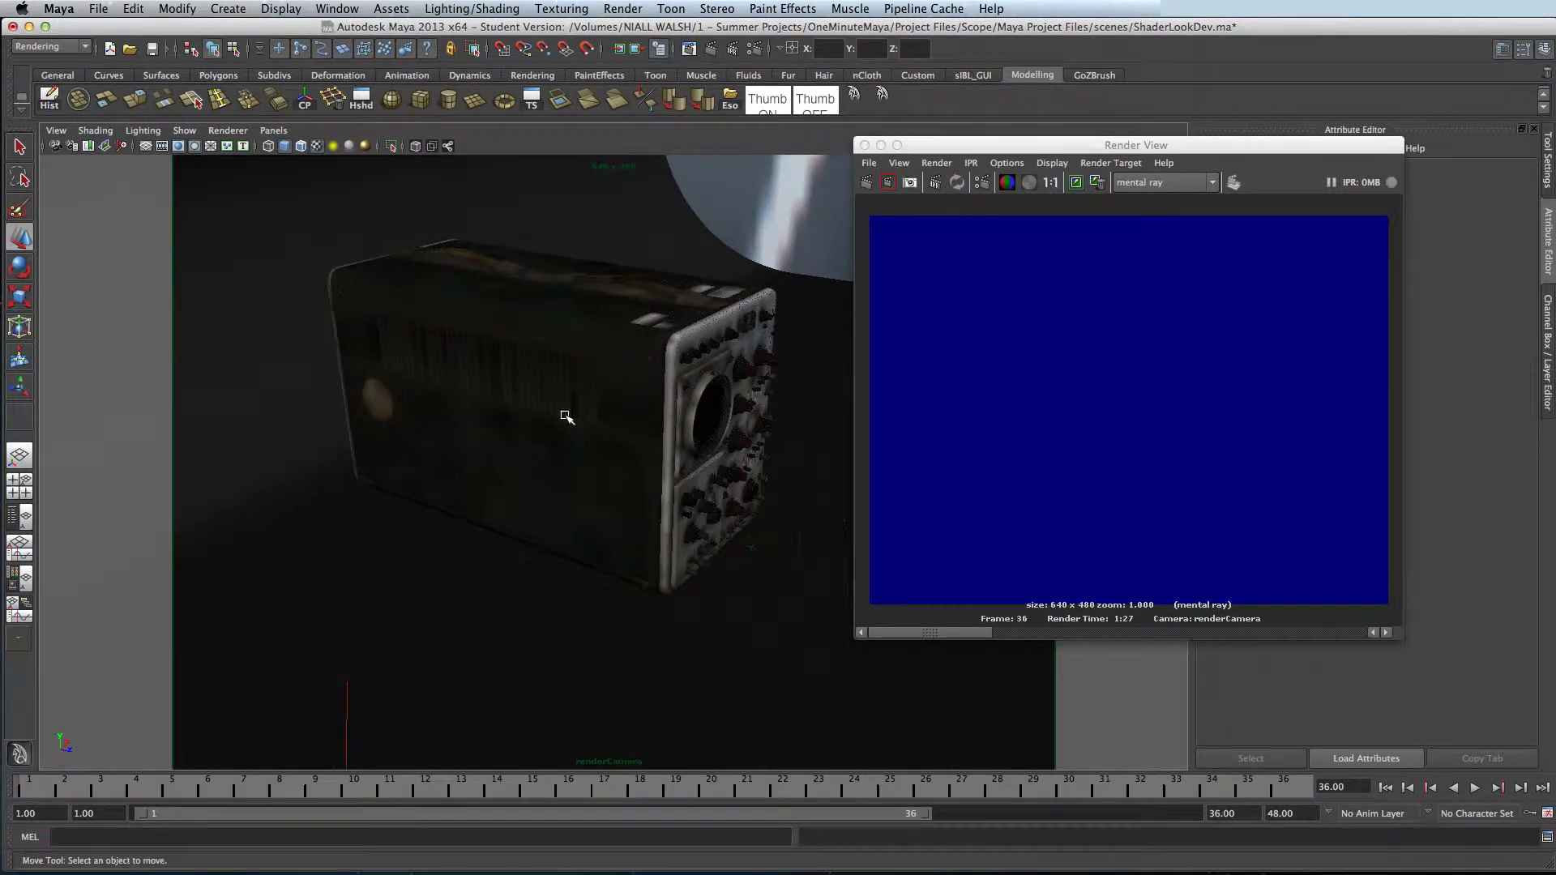
# Render the frame again and refine the camera to a straight-on front view
pyautogui.click(866, 183)
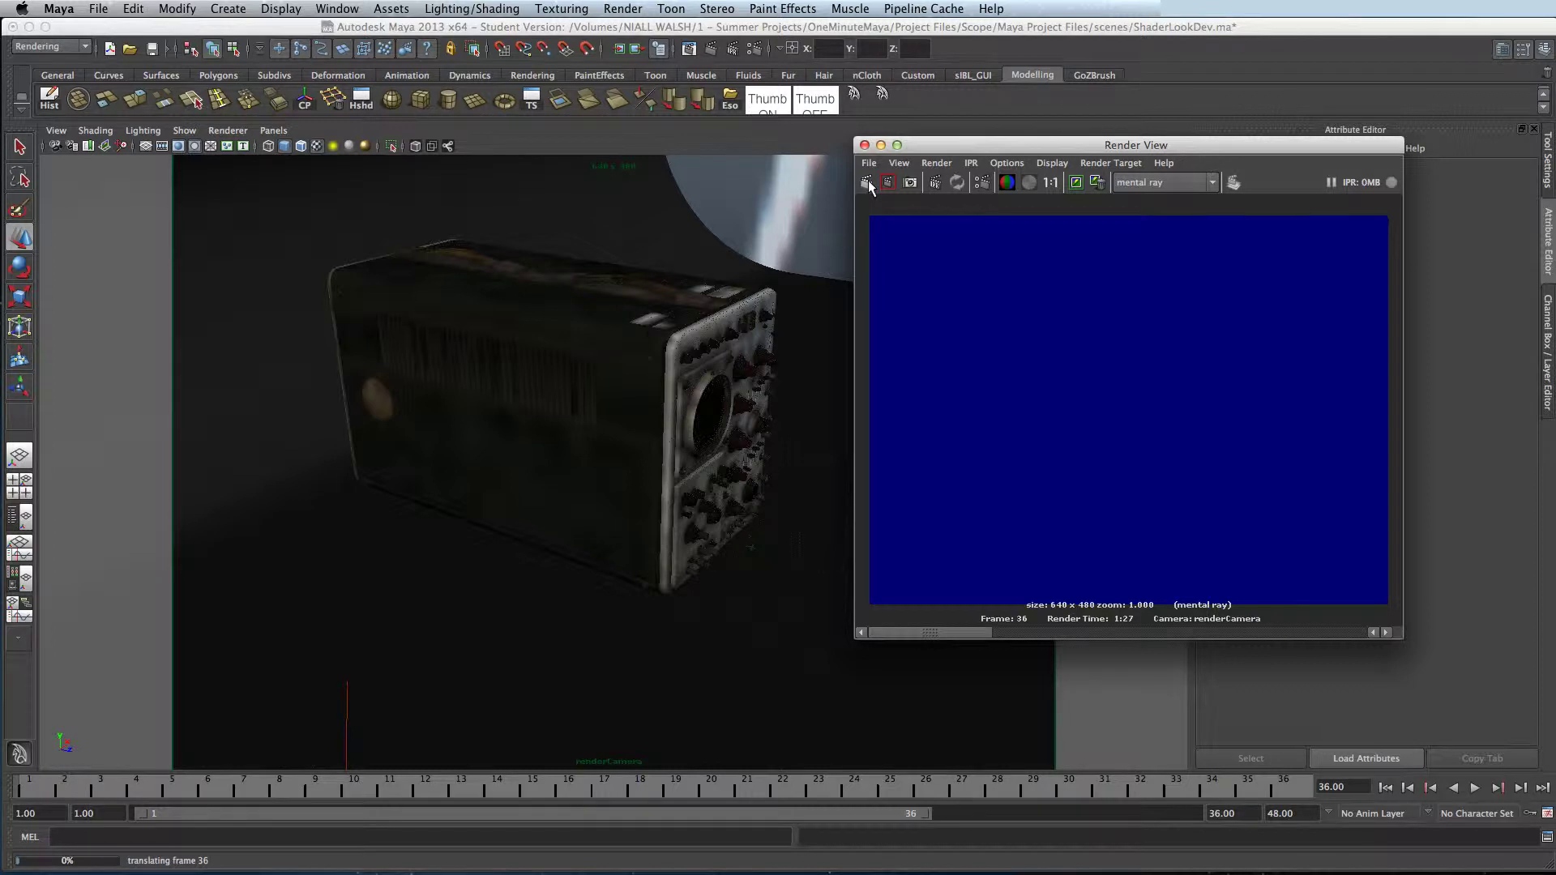
pyautogui.keyDown('alt'); pyautogui.moveTo(809, 280); pyautogui.dragTo(590, 435); pyautogui.keyUp('alt')
pyautogui.moveTo(660, 424)
pyautogui.keyDown('alt'); pyautogui.mouseDown(button='right')
pyautogui.moveTo(596, 491)
pyautogui.moveTo(625, 476)
pyautogui.moveTo(636, 415)
pyautogui.mouseUp(button='right'); pyautogui.keyUp('alt')
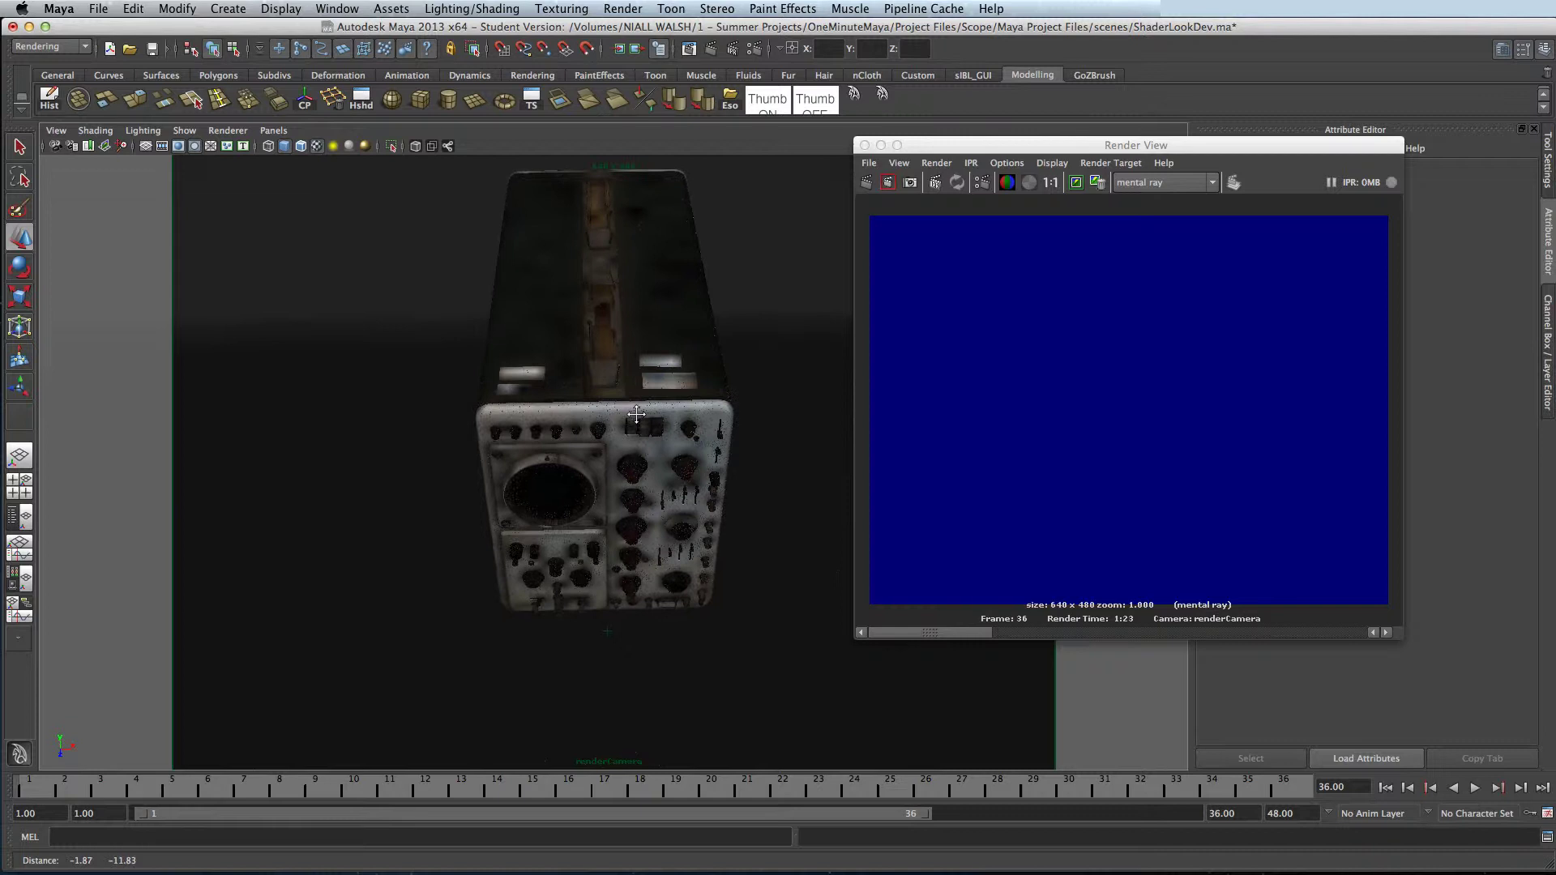
pyautogui.keyDown('alt'); pyautogui.moveTo(637, 415); pyautogui.dragTo(636, 431, button='middle'); pyautogui.keyUp('alt')
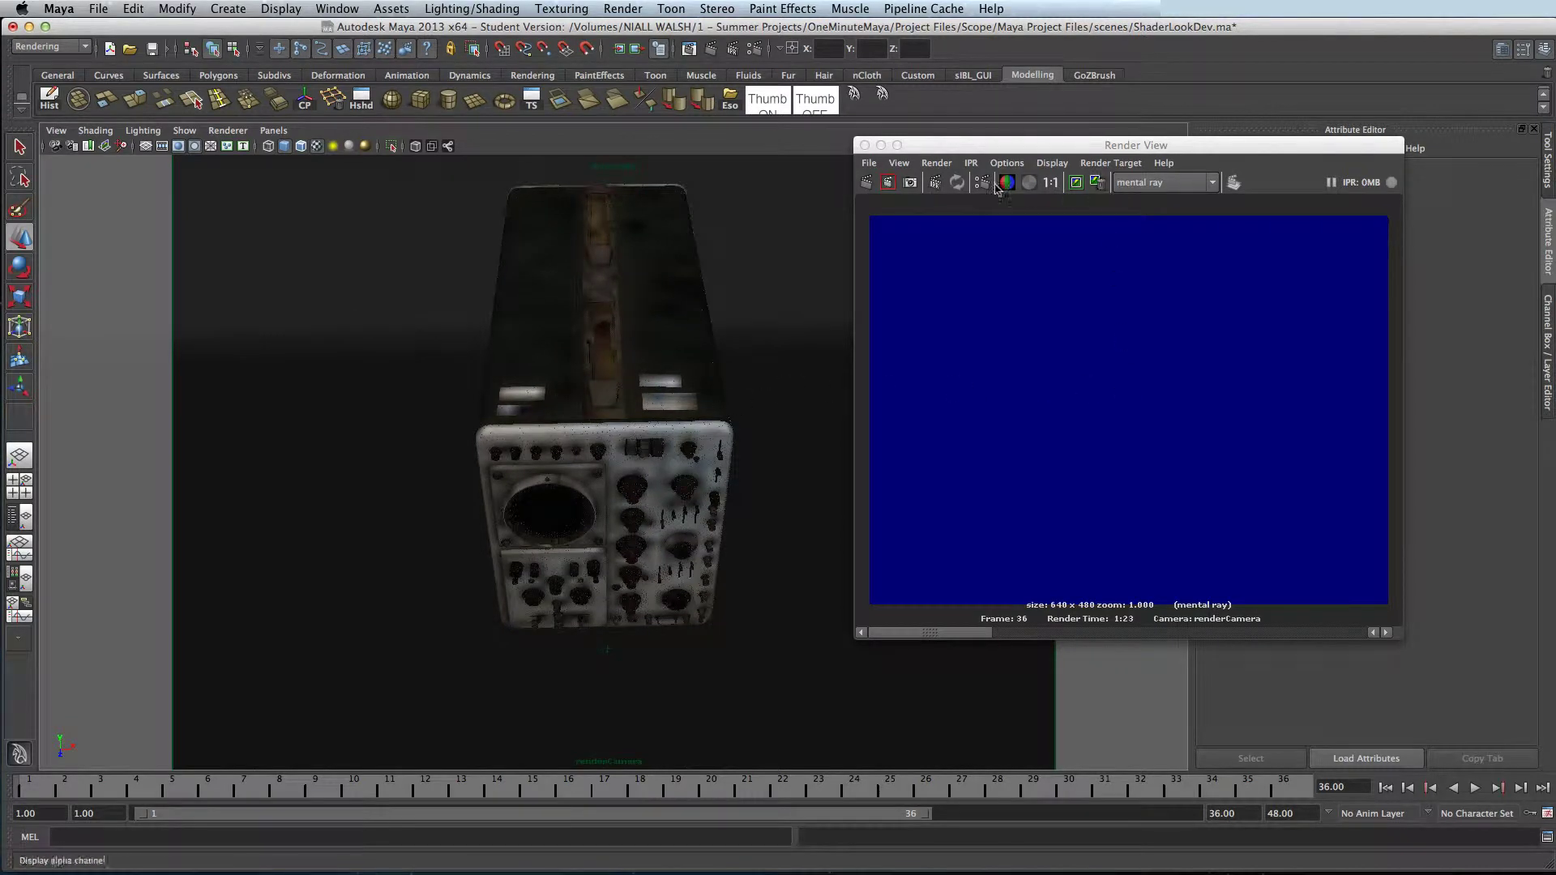
pyautogui.moveTo(1008, 149); pyautogui.dragTo(1016, 147)
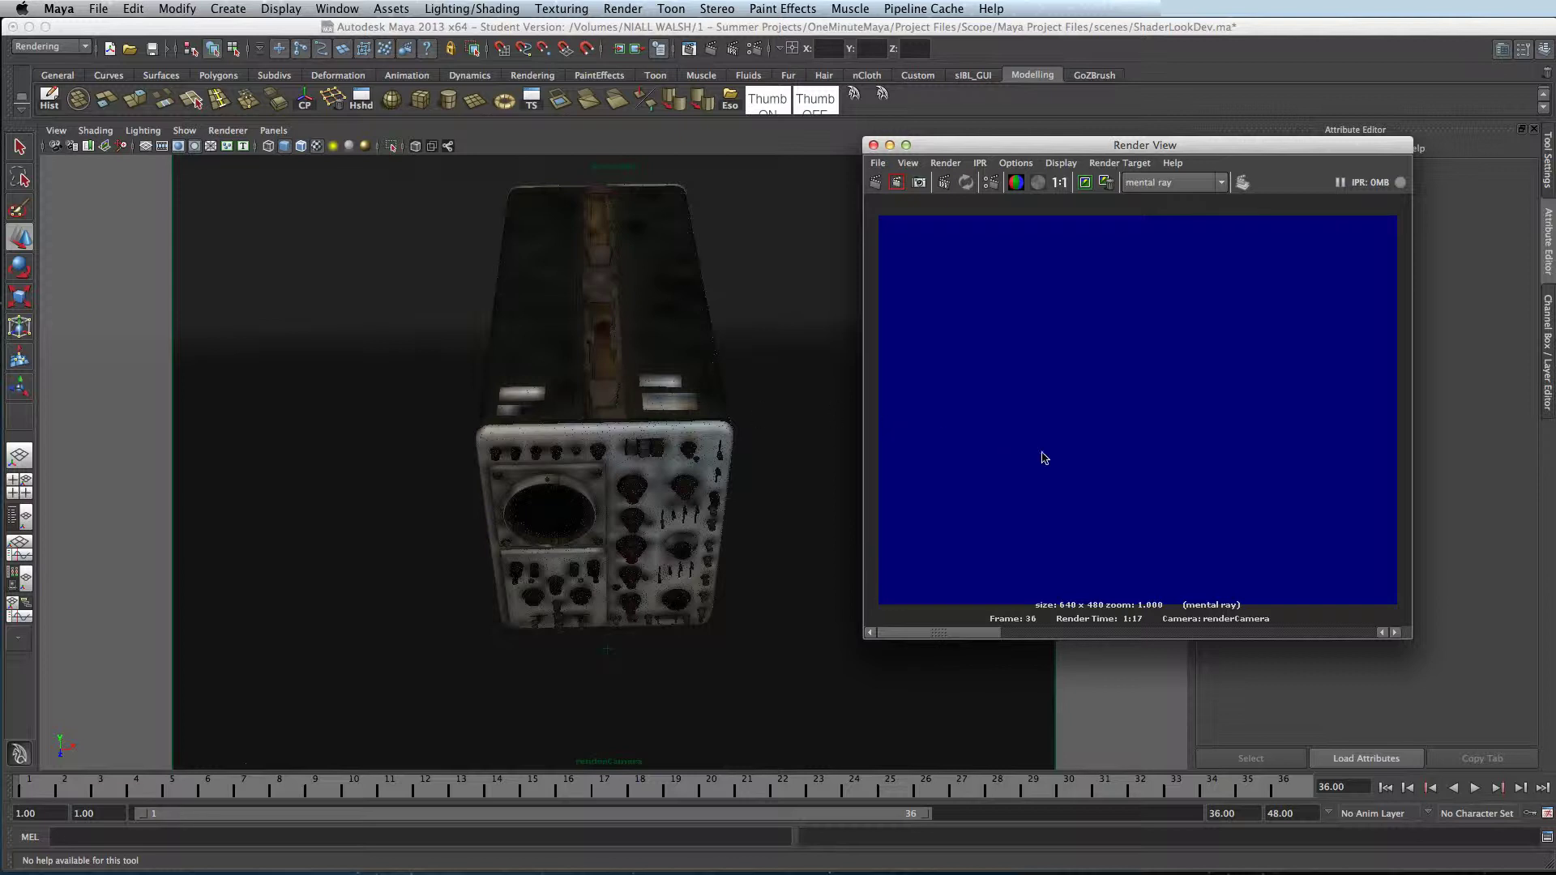
# Set Final Gathering Map Rebuild to Freeze and Render Mode back to Normal
pyautogui.click(754, 49)
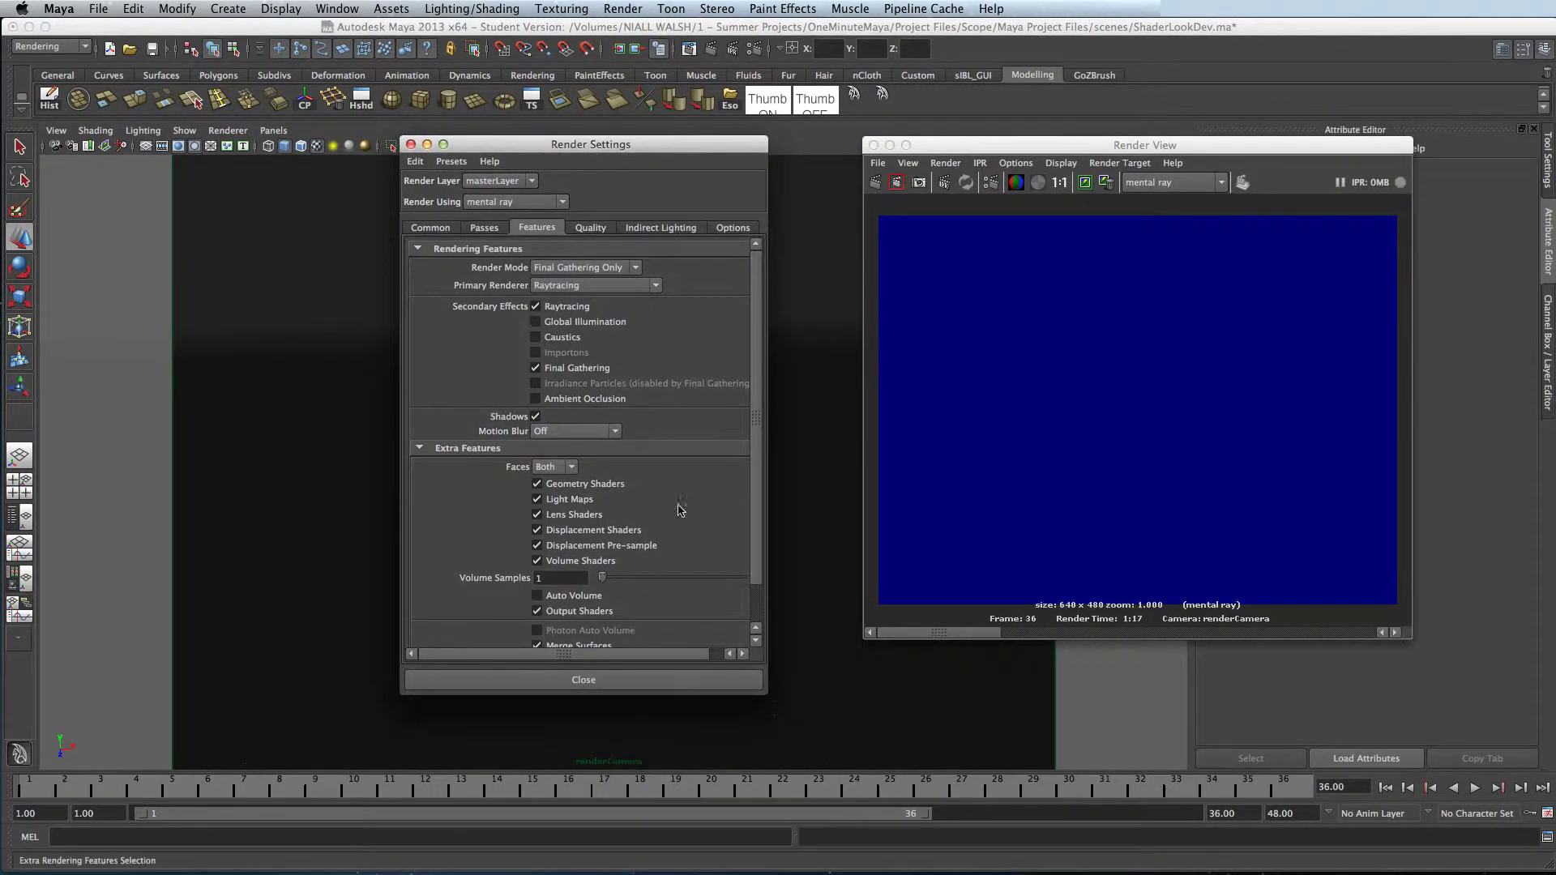
pyautogui.click(672, 233)
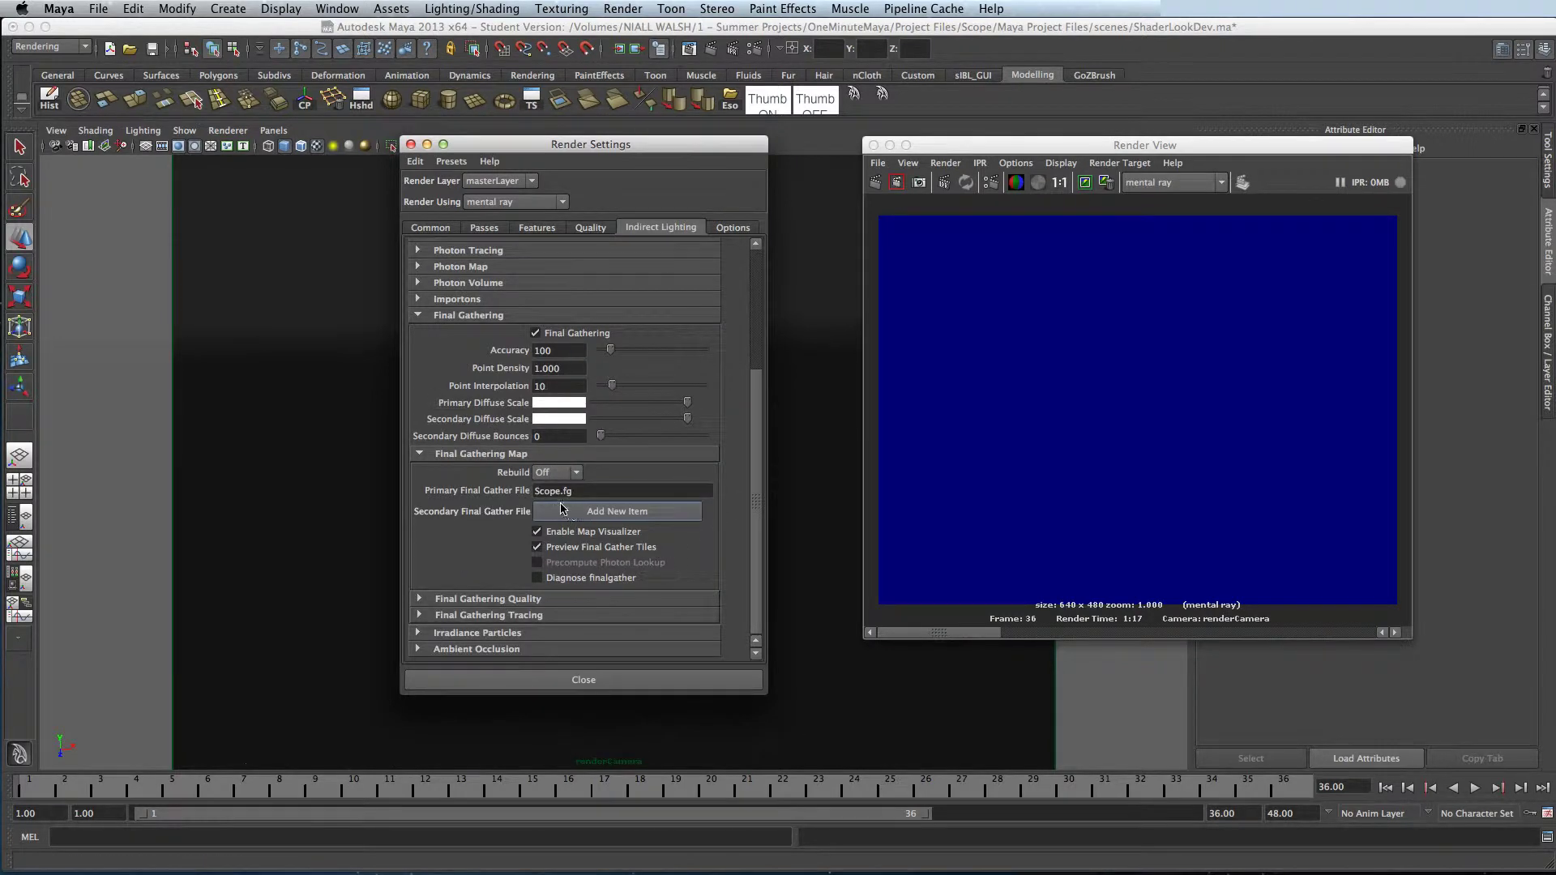
pyautogui.click(556, 473)
pyautogui.click(553, 503)
pyautogui.click(536, 227)
pyautogui.click(572, 266)
pyautogui.click(567, 281)
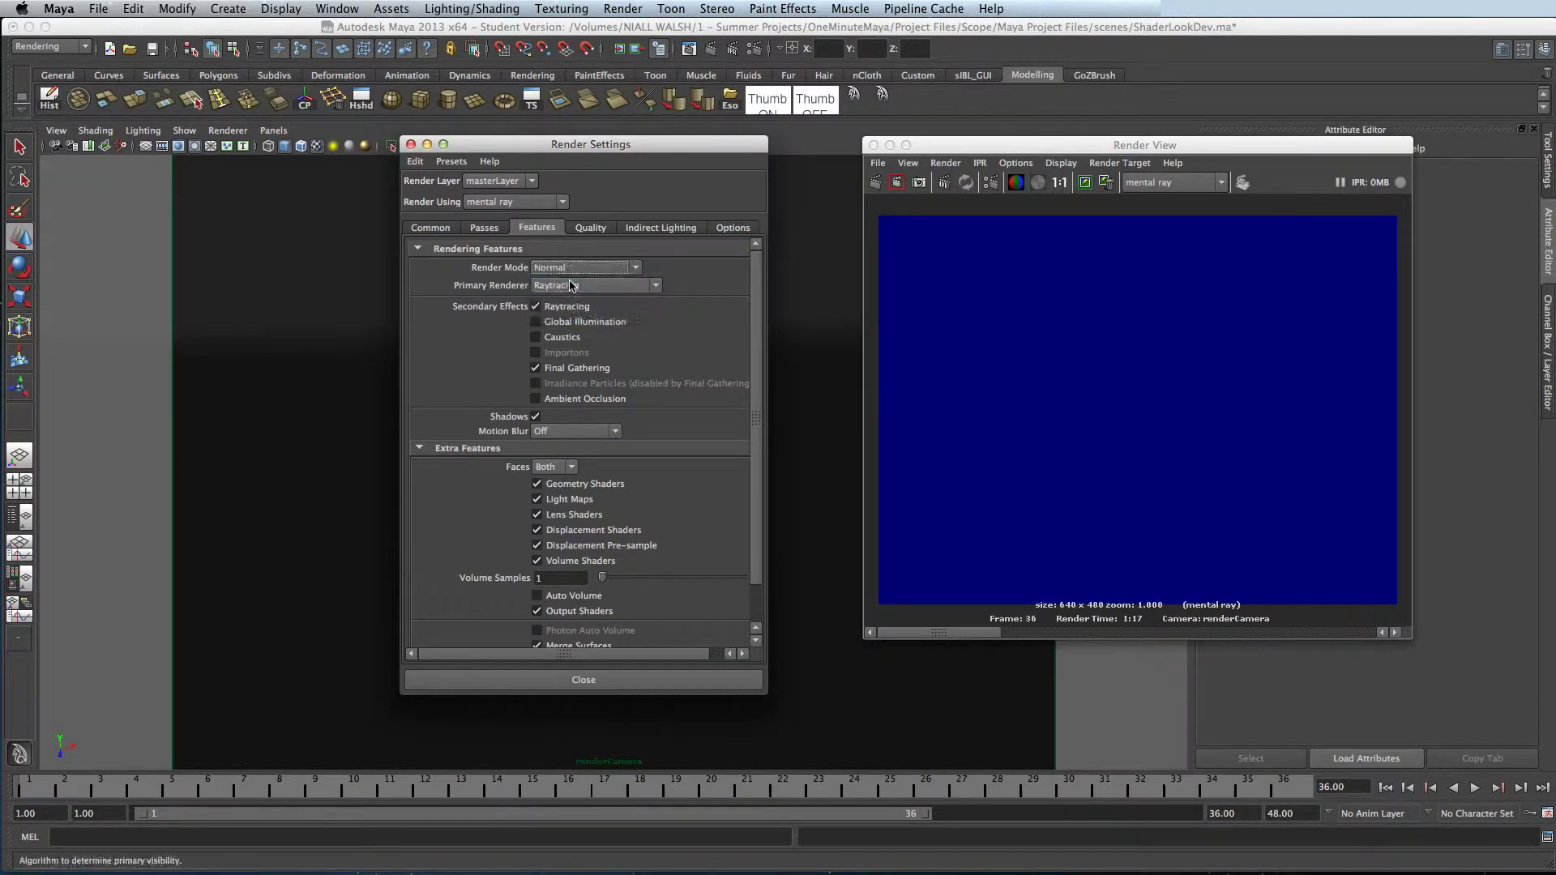
# Close Render Settings, tumble to a three-quarter angle, and re-render with the frozen map
pyautogui.click(410, 145)
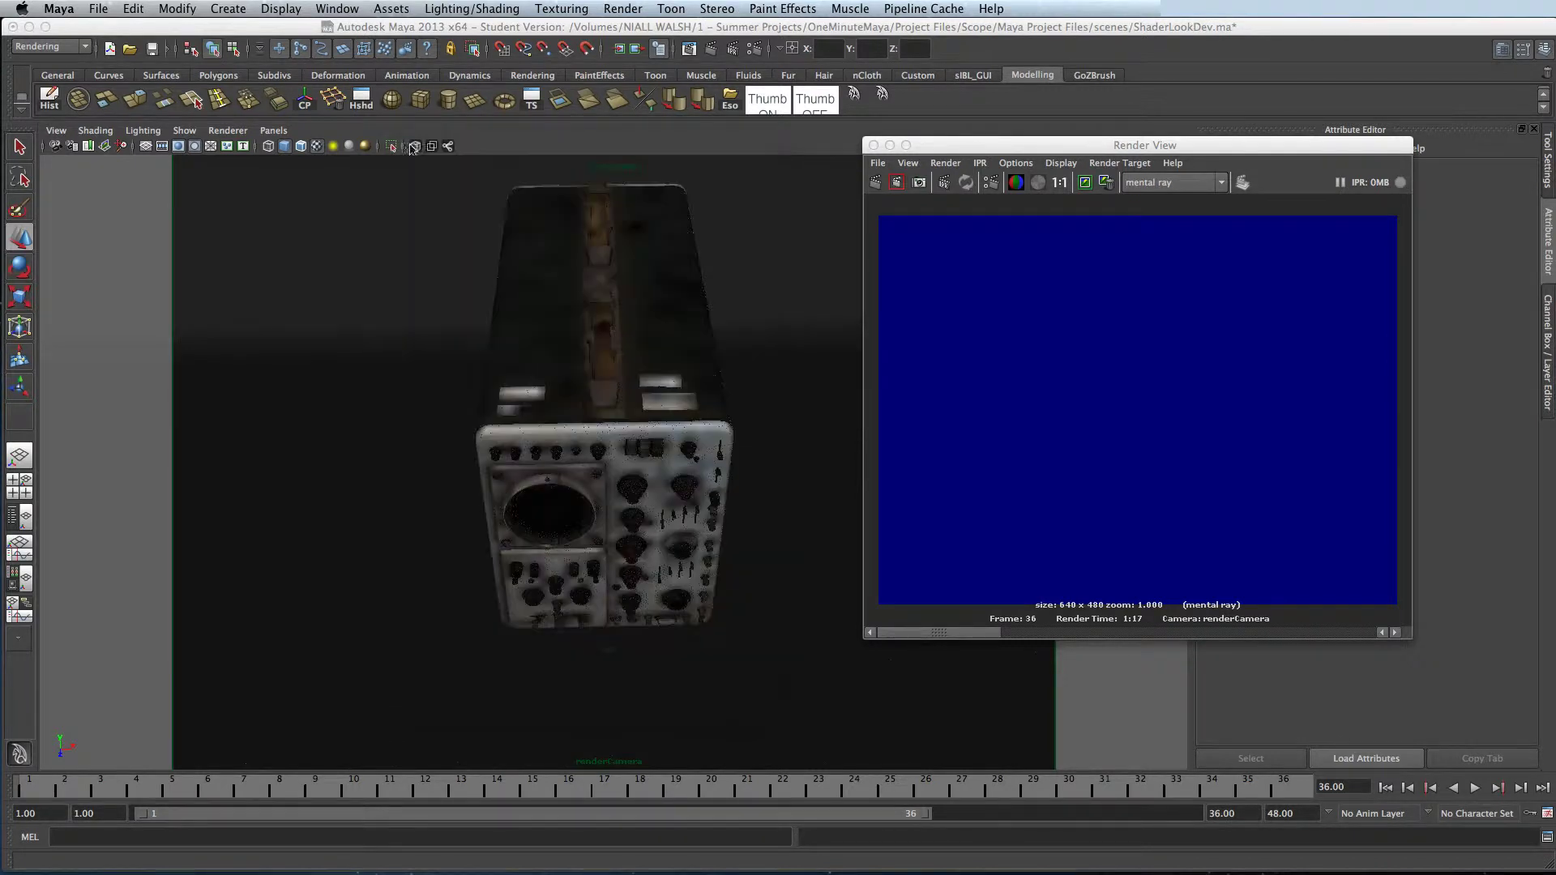
pyautogui.keyDown('alt'); pyautogui.moveTo(685, 479); pyautogui.dragTo(698, 408); pyautogui.keyUp('alt')
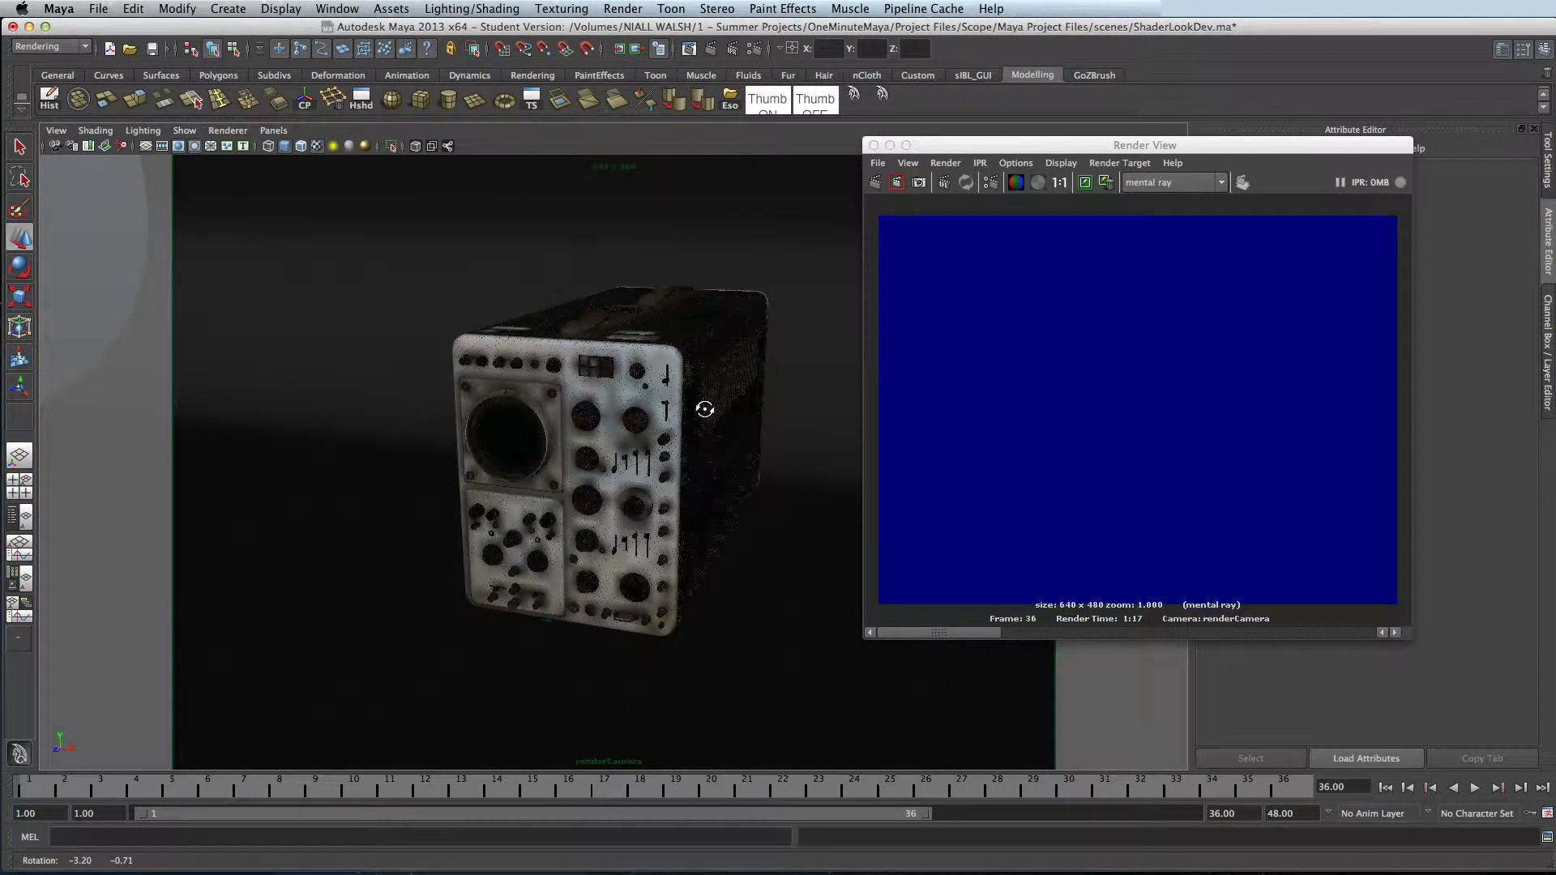
pyautogui.click(878, 183)
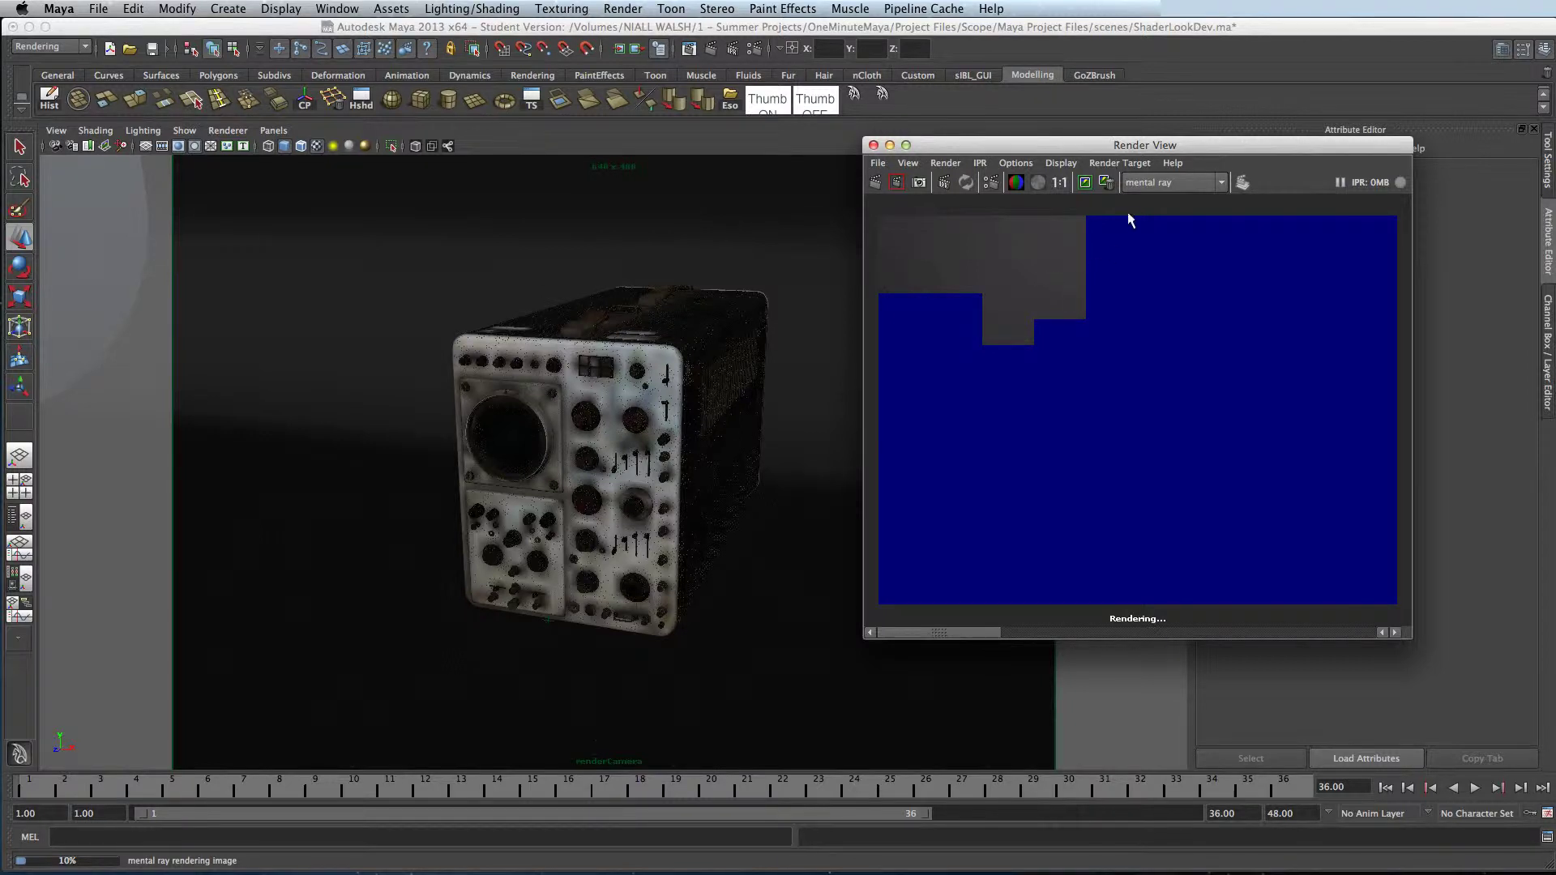
# Compare the new 2:02 render against the stored 2:42 image and keep it
pyautogui.click(1209, 8)
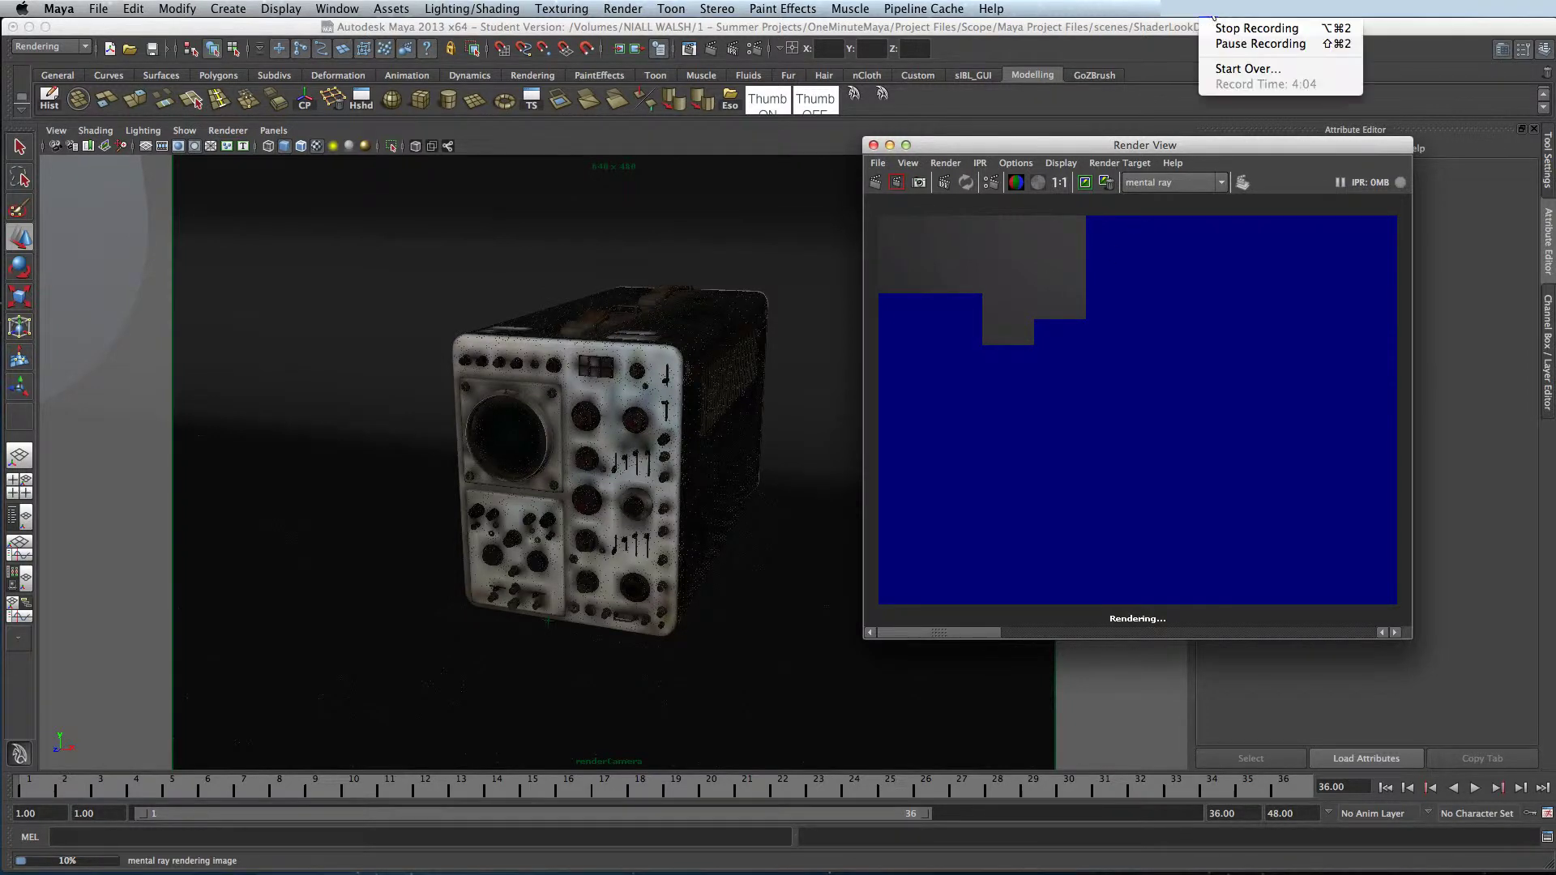
pyautogui.click(1222, 47)
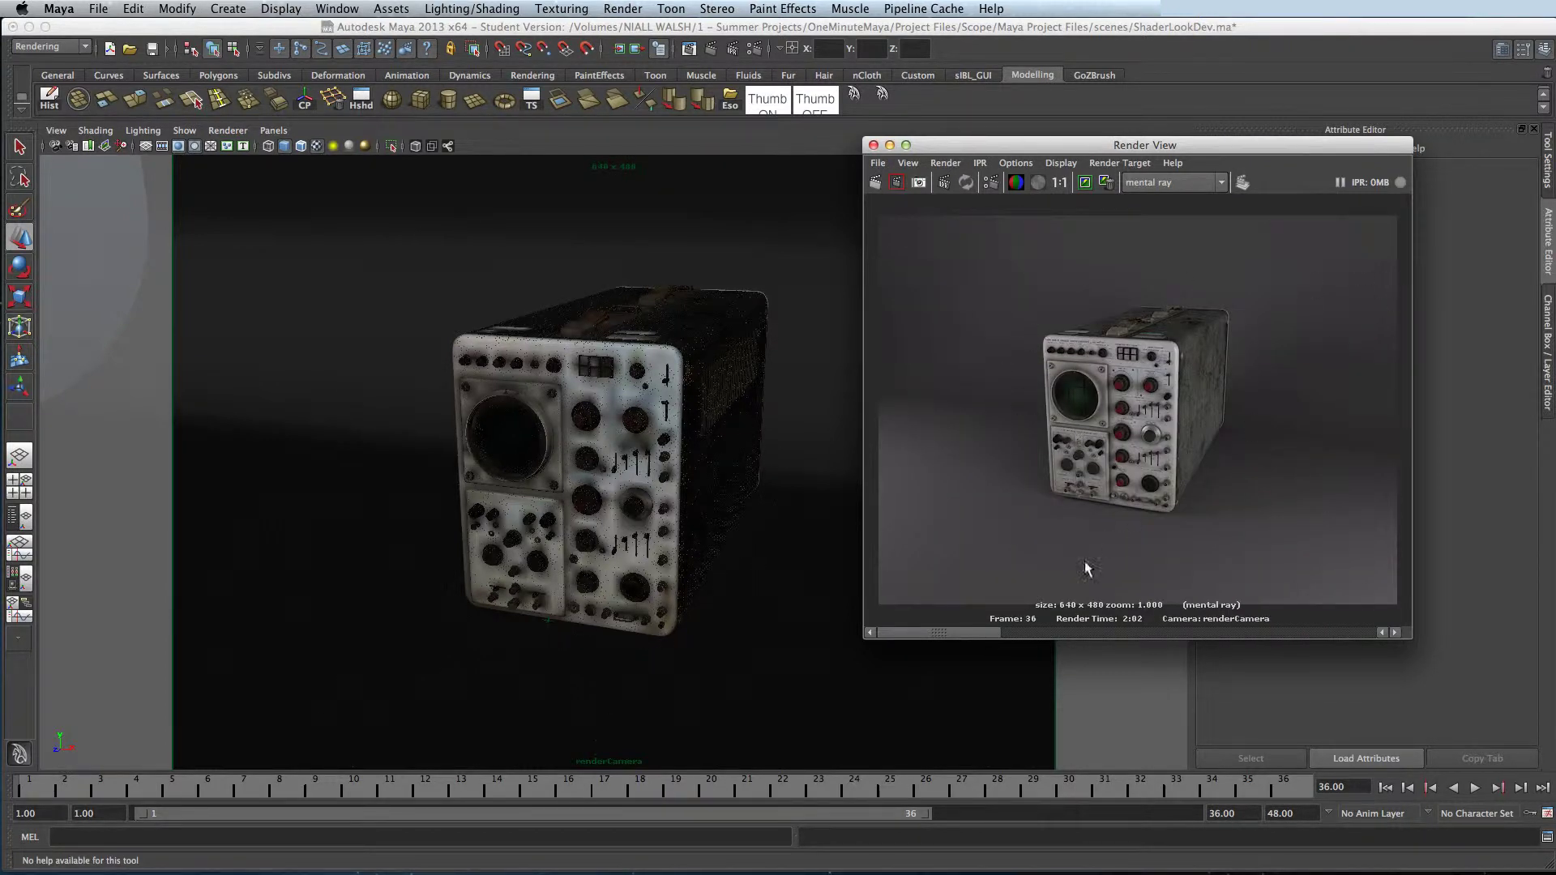
pyautogui.click(1072, 632)
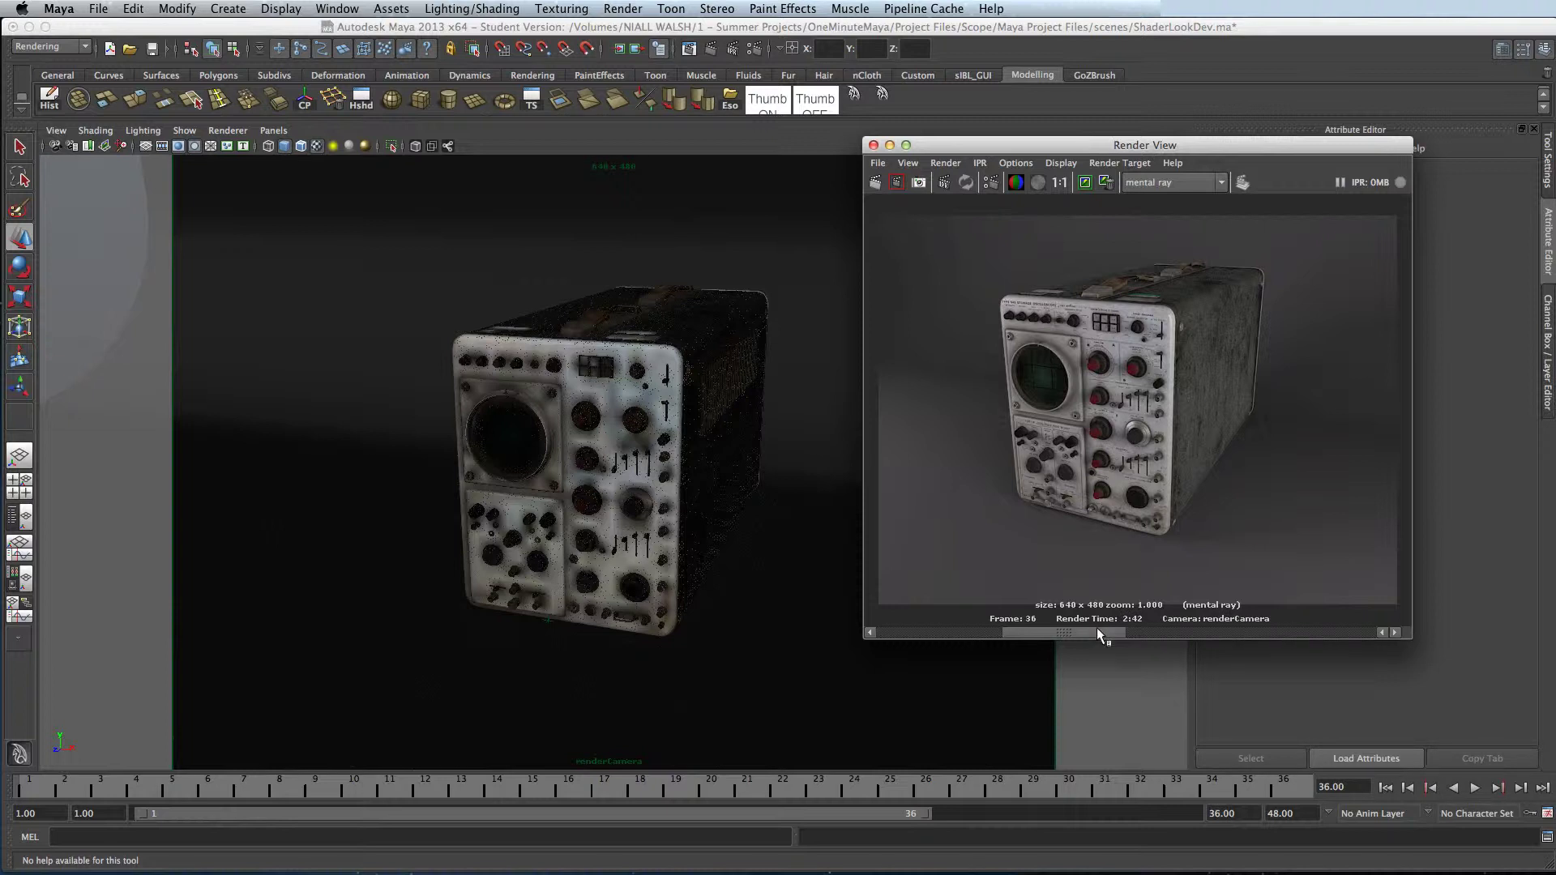
pyautogui.moveTo(1096, 629); pyautogui.dragTo(1006, 630)
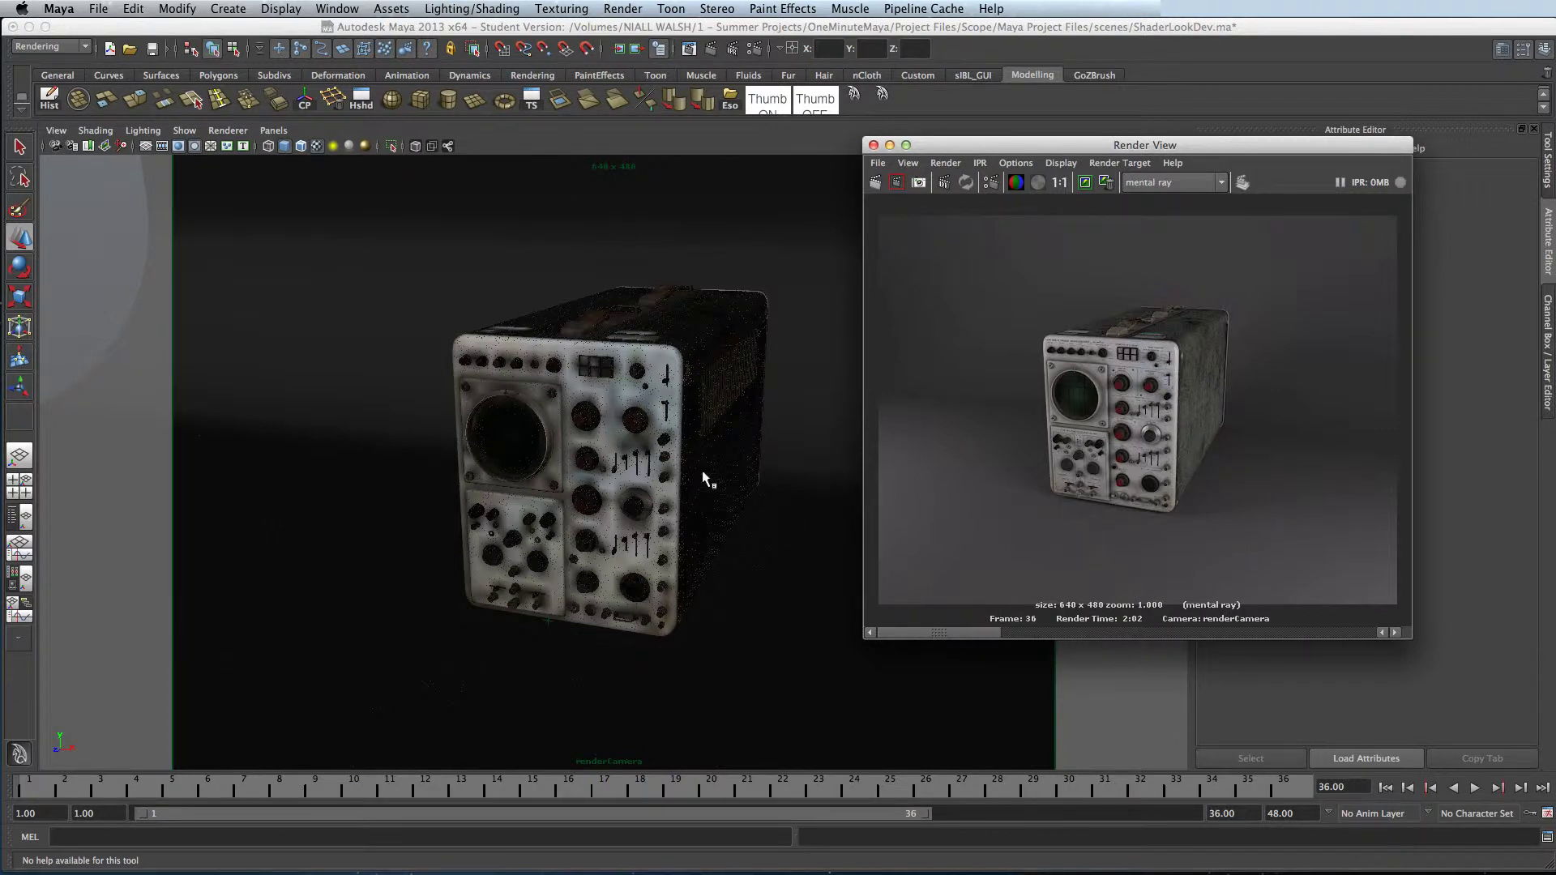
pyautogui.click(1085, 183)
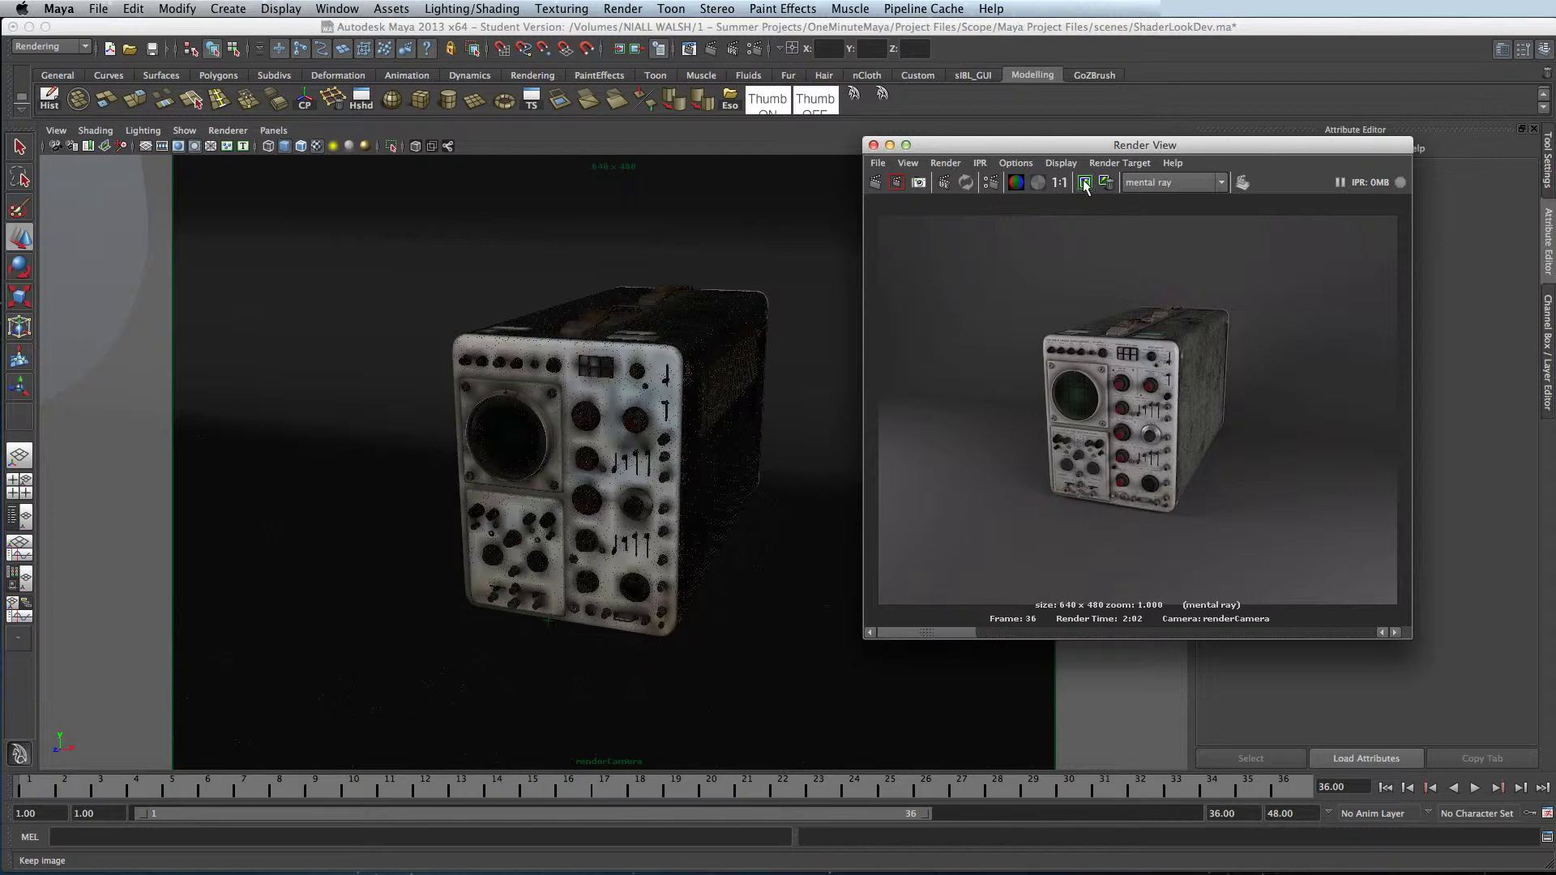
# Move Scope_Case left along X and re-render with the frozen map, finishing in 1:53
pyautogui.click(720, 464)
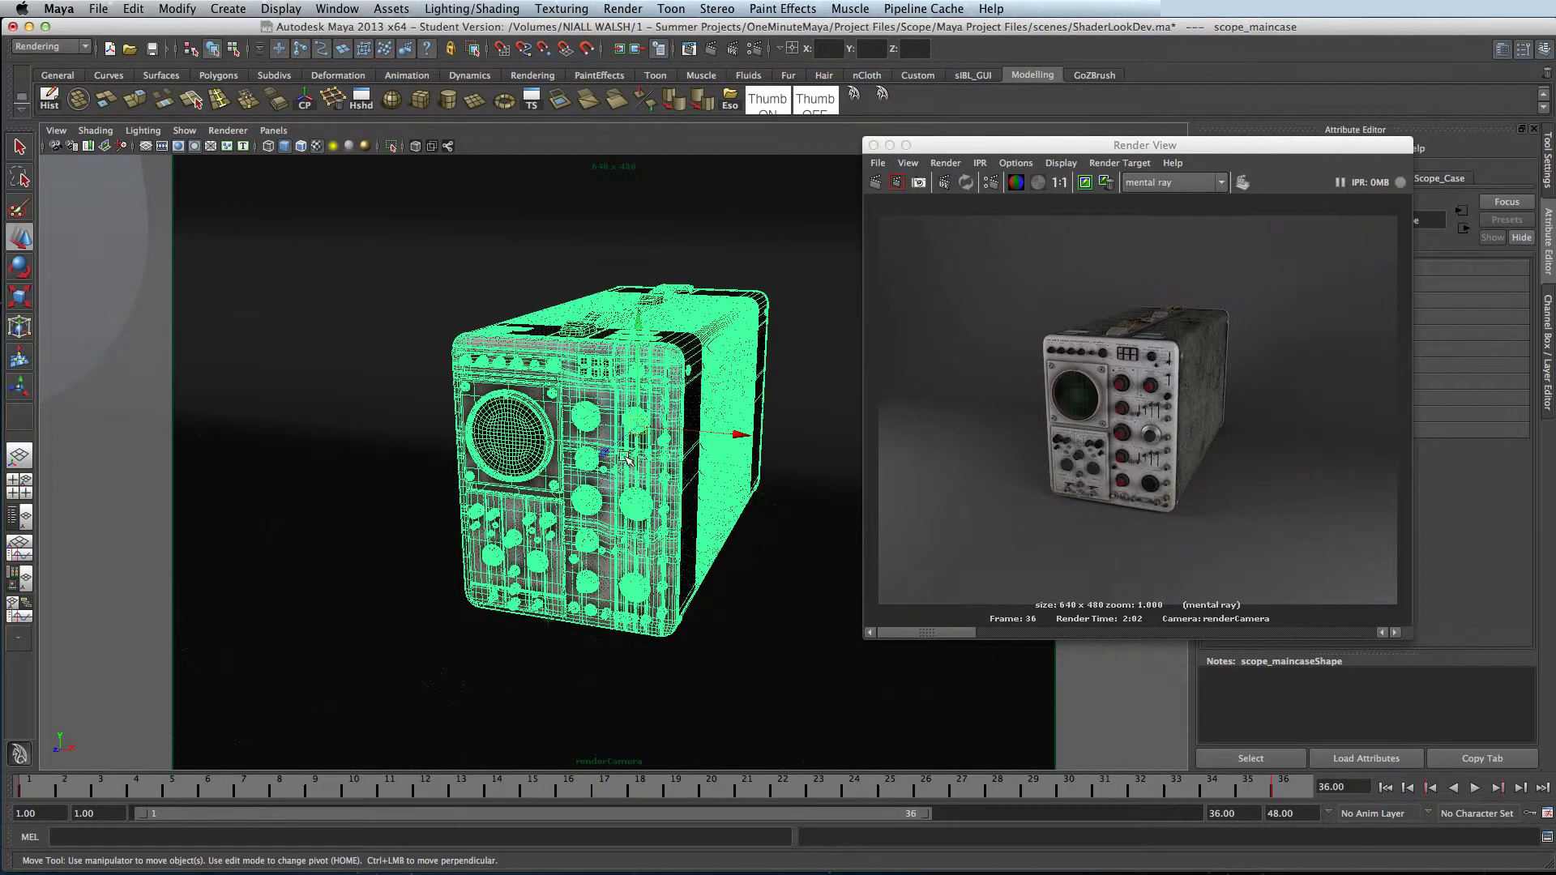
pyautogui.moveTo(740, 435); pyautogui.dragTo(540, 414)
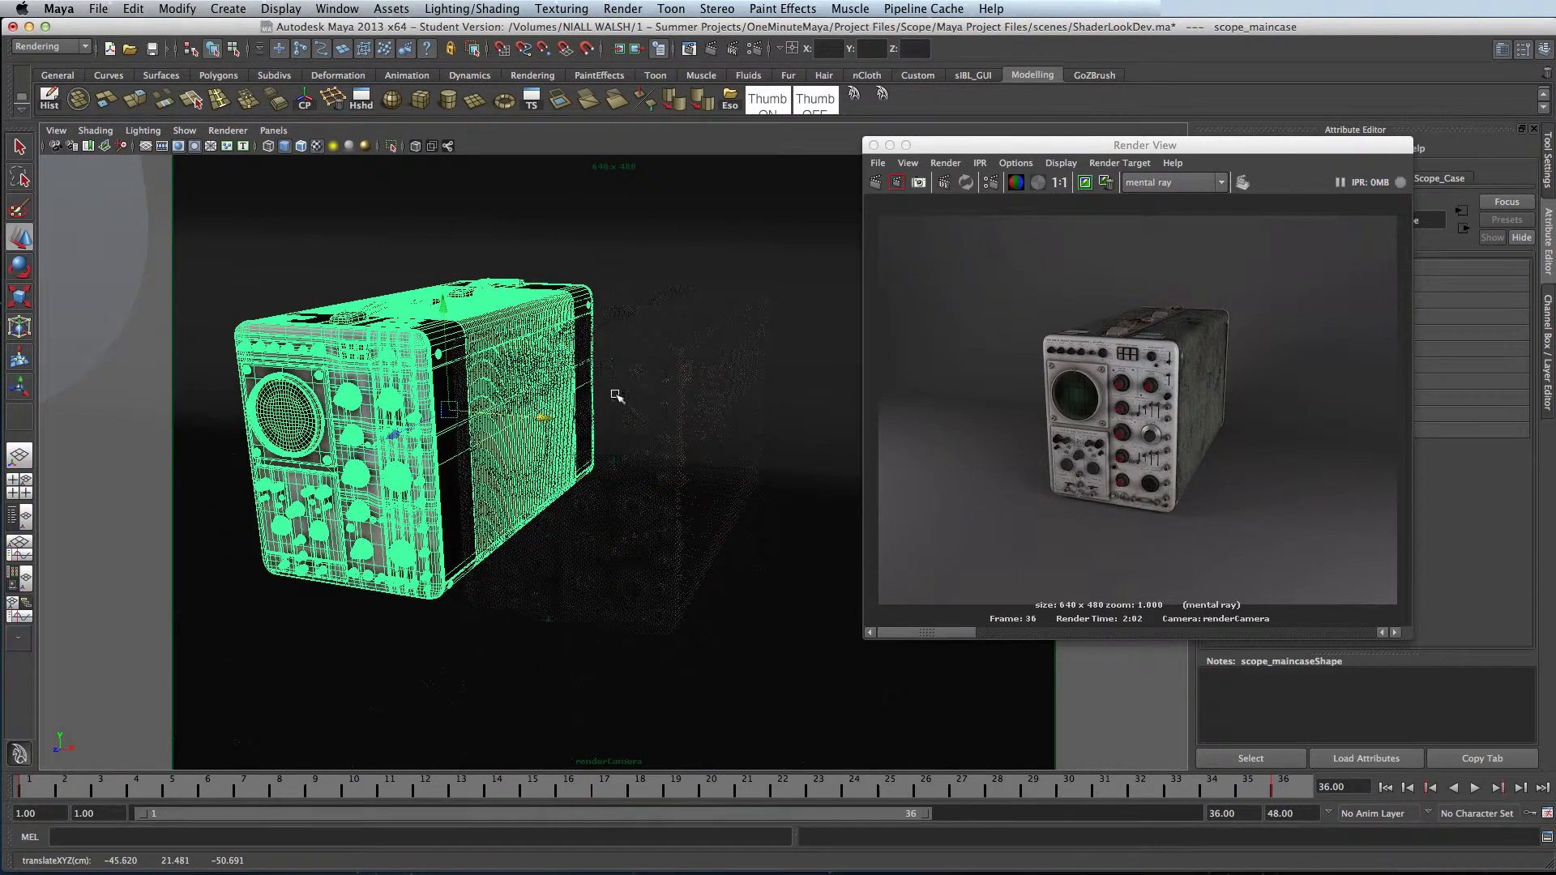
pyautogui.click(876, 183)
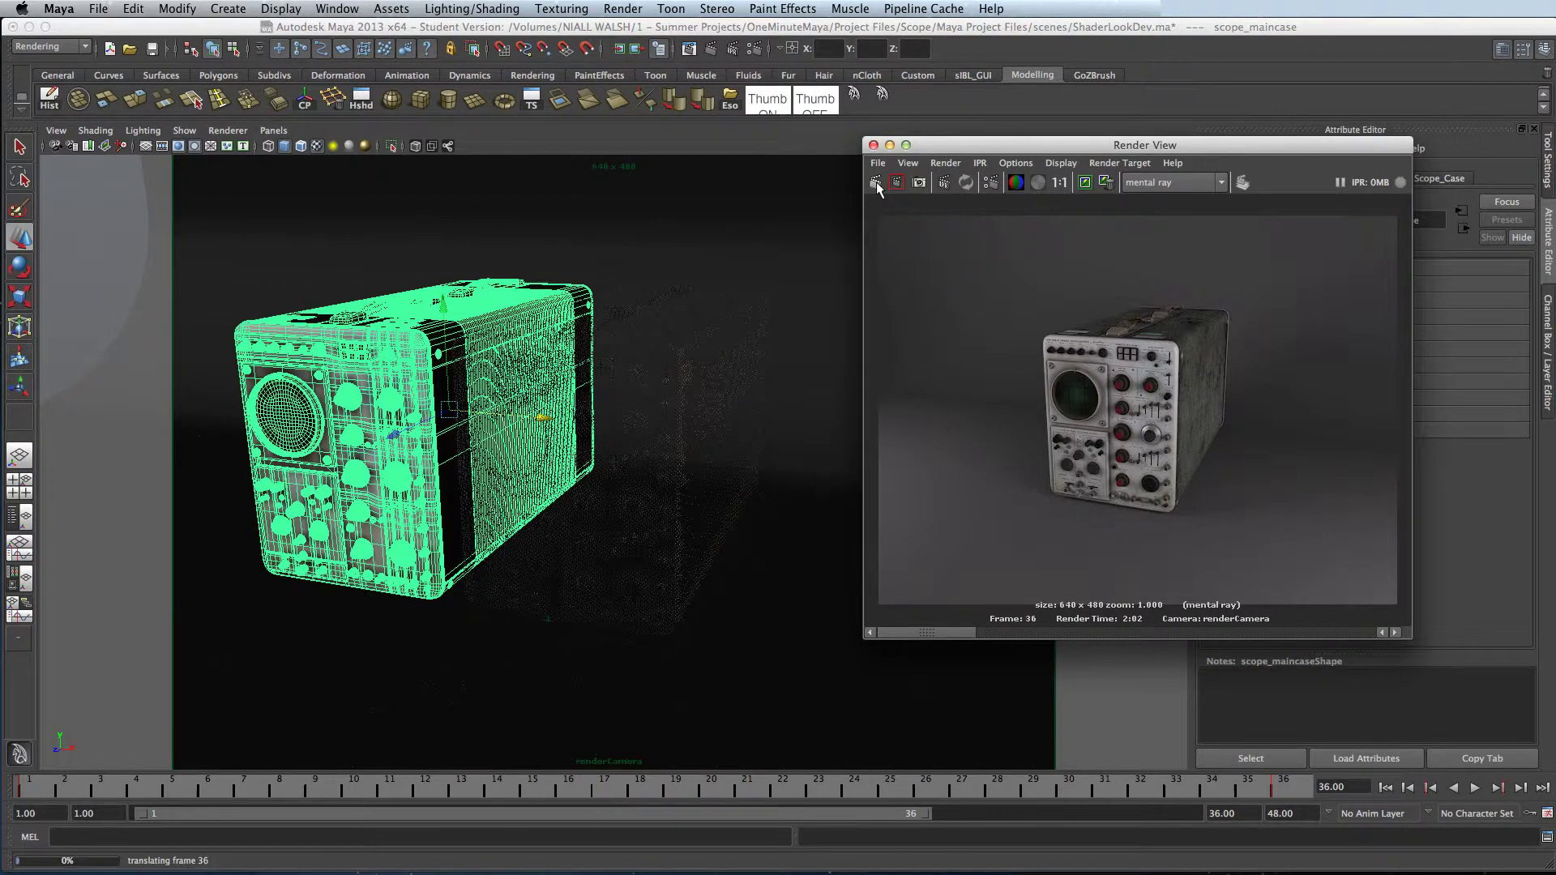
pyautogui.click(1208, 18)
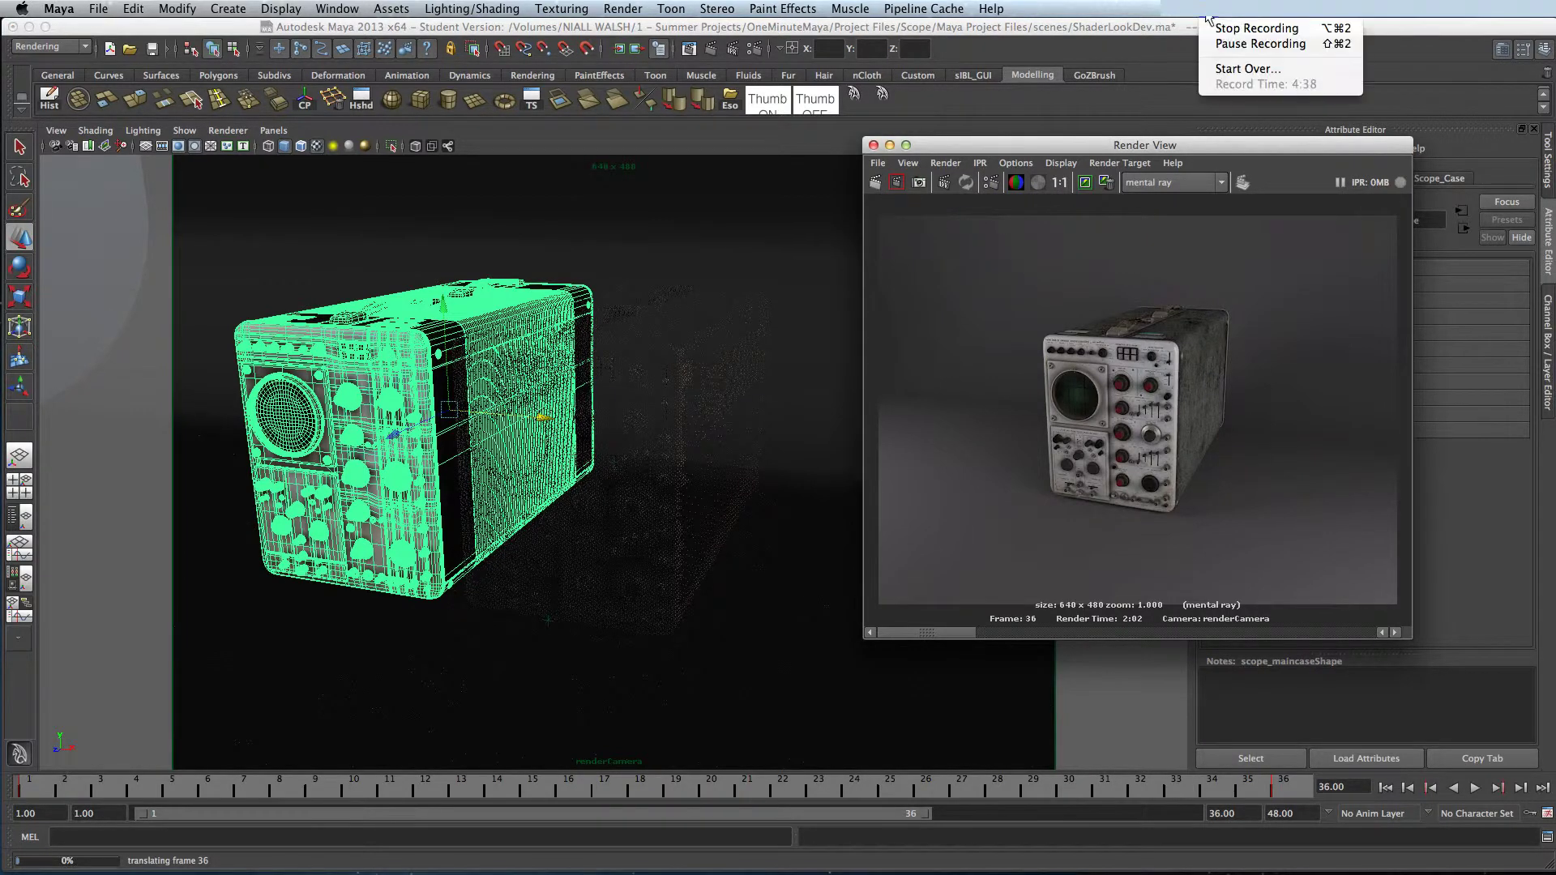
pyautogui.click(1224, 41)
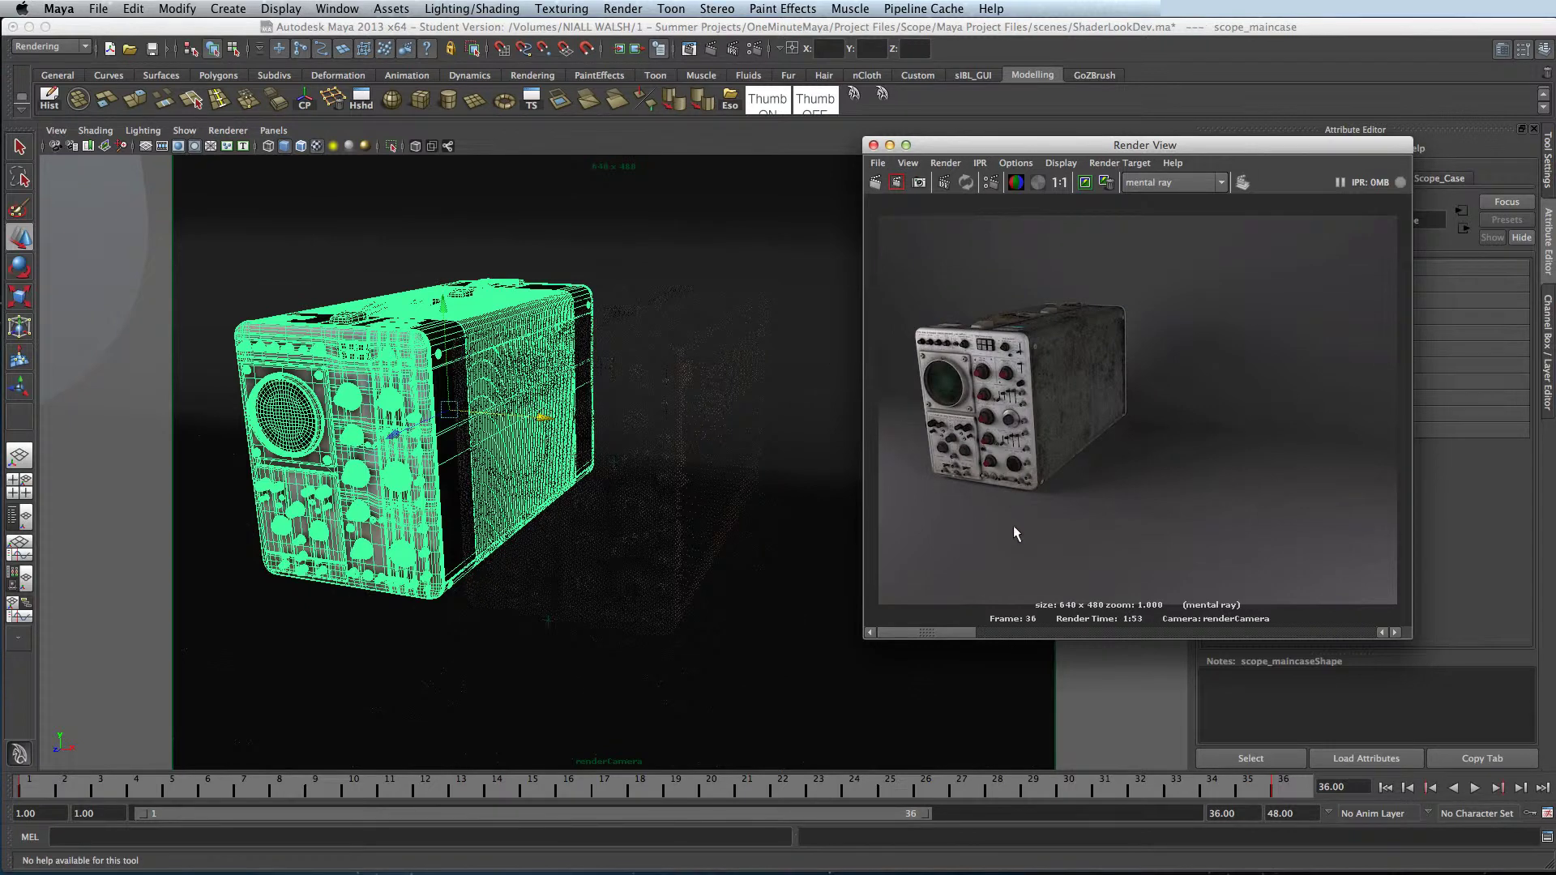